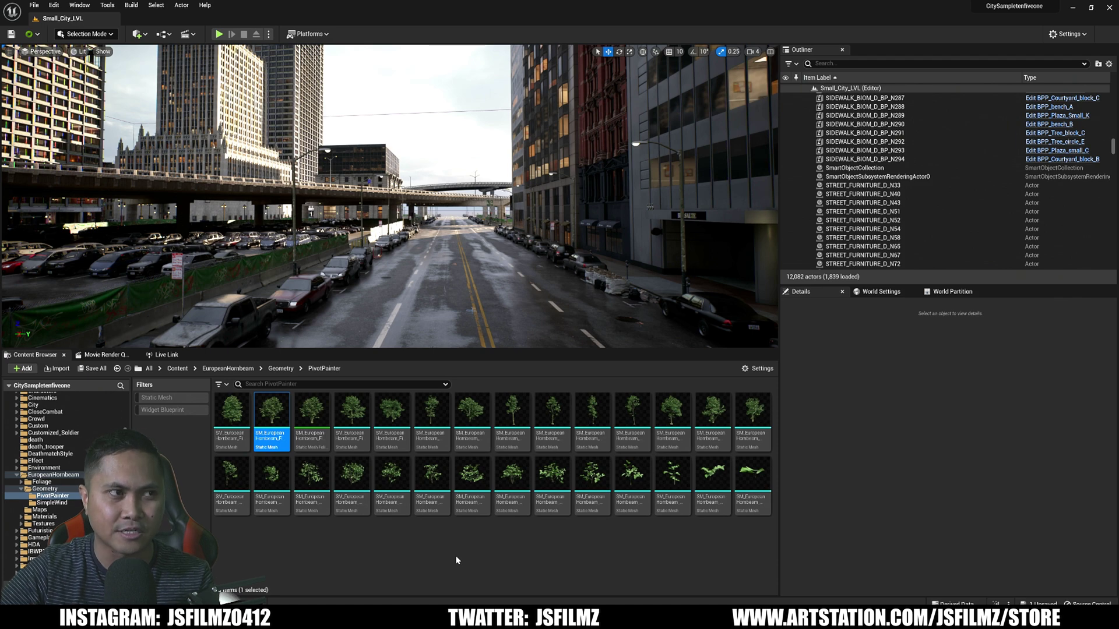
Step: Place the selected European Hornbeam tree mesh from the PivotPainter folder in the middle of the street
{"action": "mouse_move", "coordinate": [267, 414]}
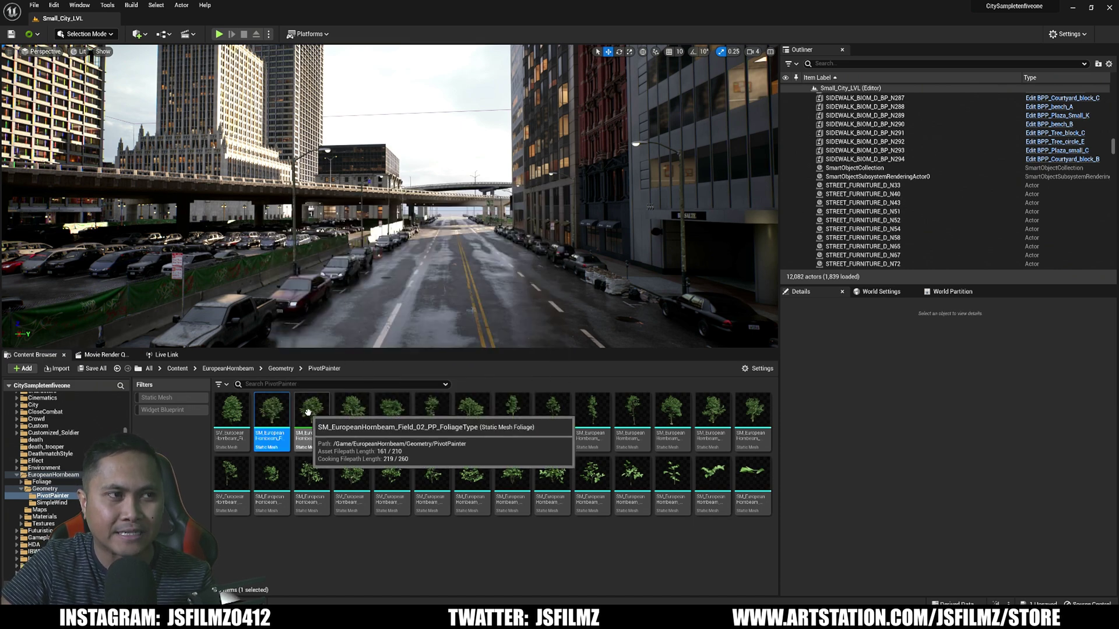
{"action": "left_click_drag", "start_coordinate": [280, 411], "coordinate": [458, 327]}
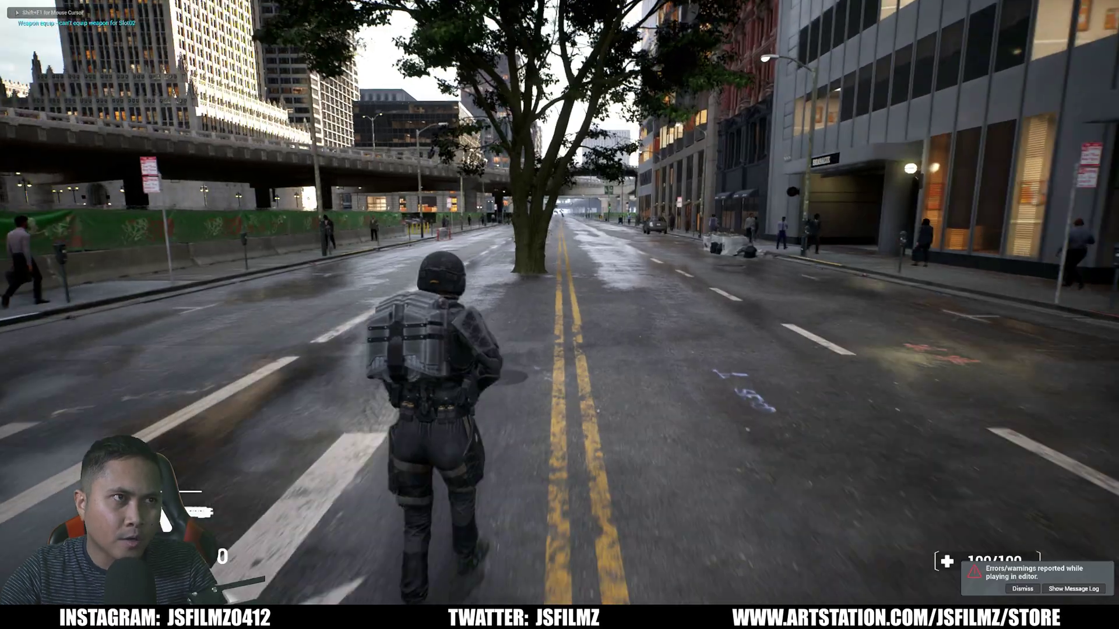
Step: Walk the play-test character along the street up to the tree to view it from close range
{"action": "key", "text": "w"}
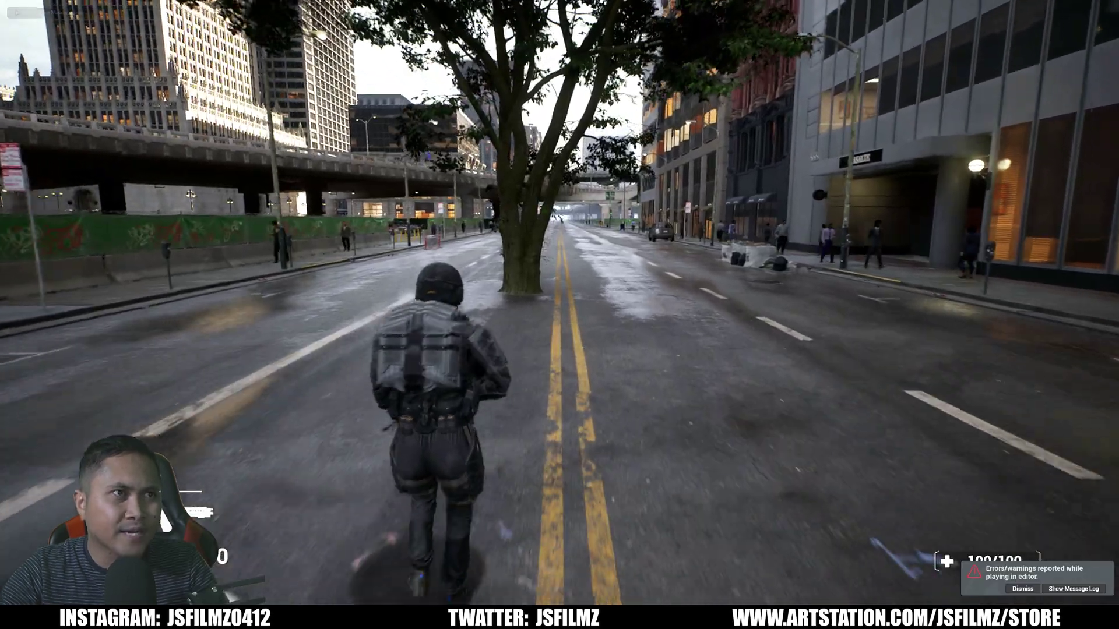
{"action": "key", "text": "w"}
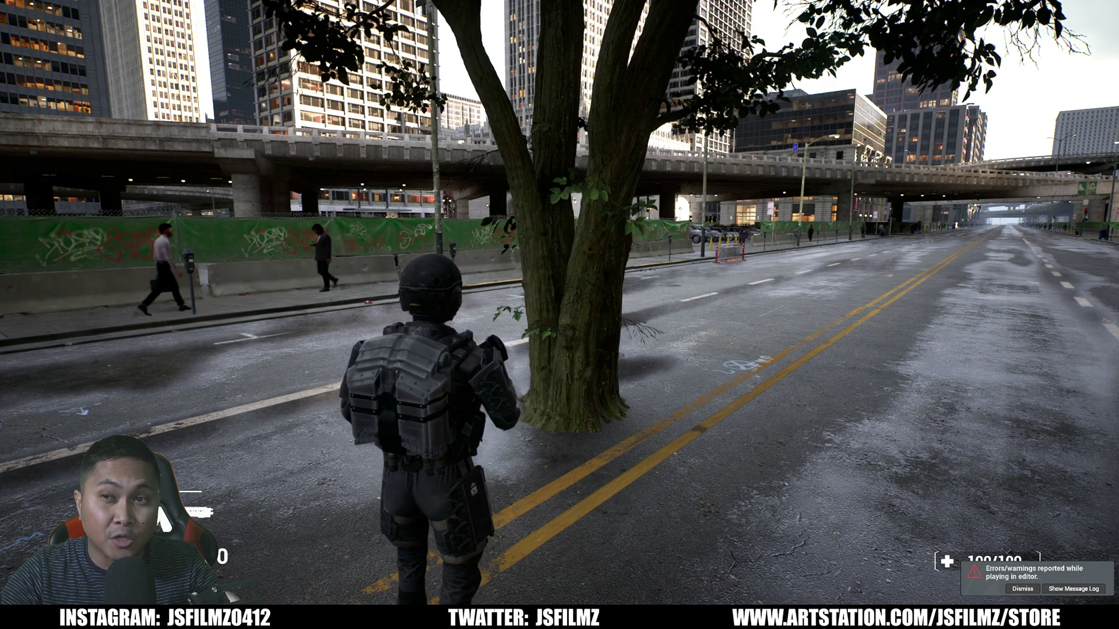
{"action": "key", "text": "w"}
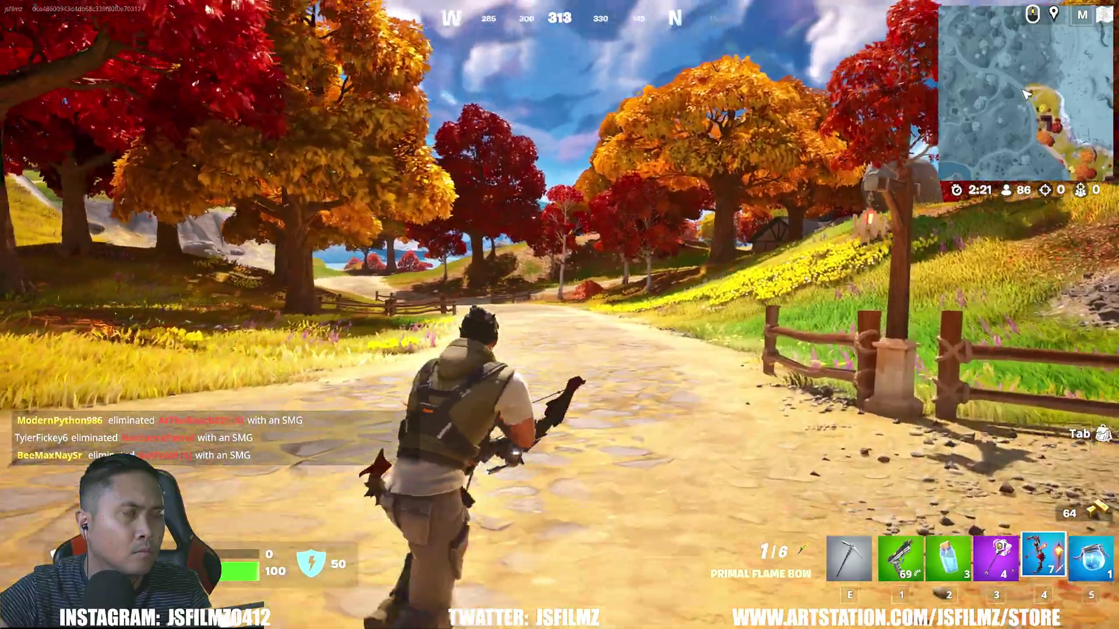
{"action": "key", "text": "w"}
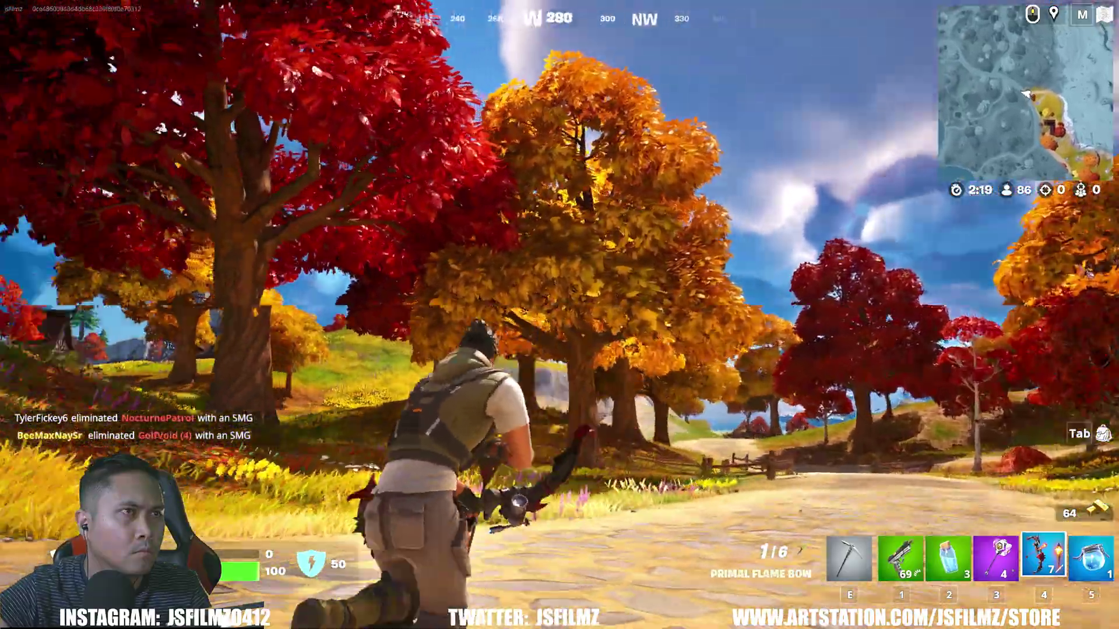
{"action": "key", "text": "w"}
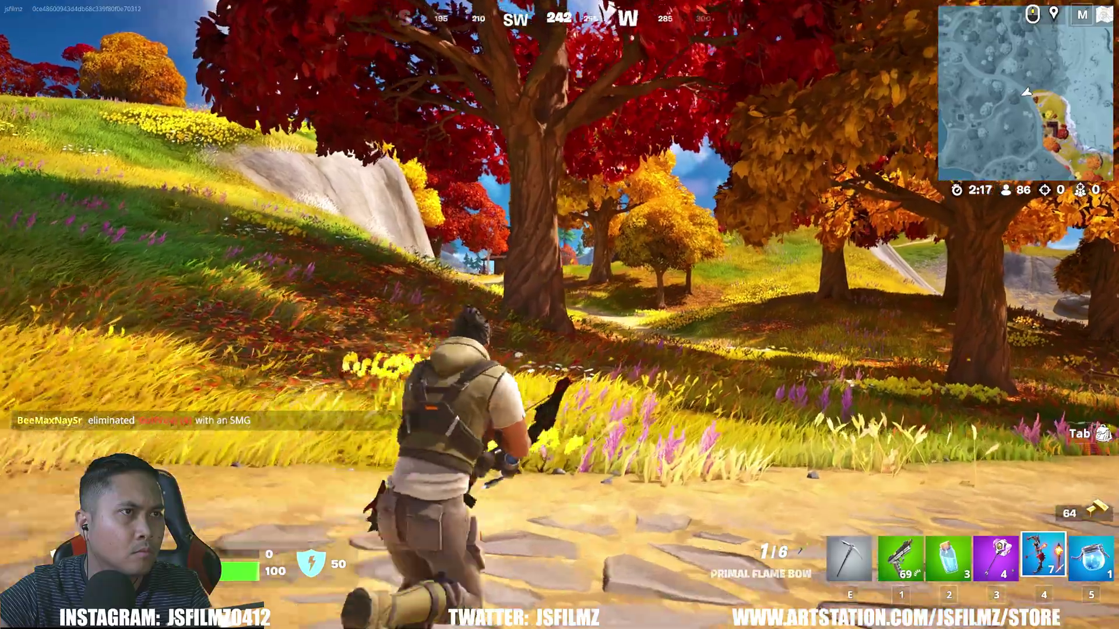
{"action": "key", "text": "w"}
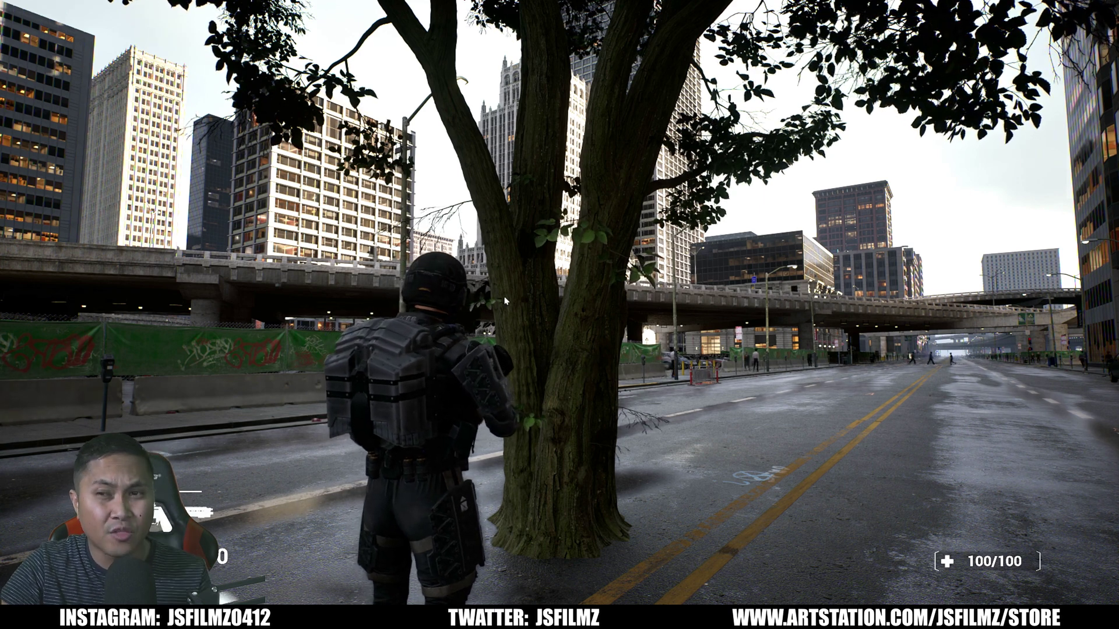
Step: End the play test, dismissing its message log, and bring the viewport back to the normal editor layout
{"action": "key", "text": "Escape"}
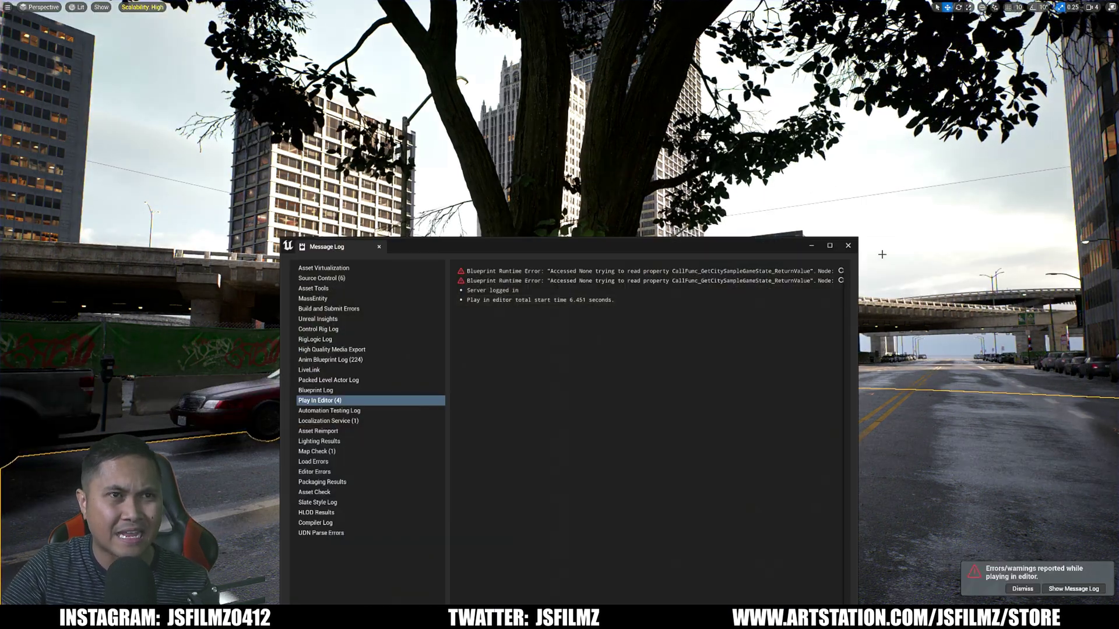
{"action": "left_click", "coordinate": [848, 245]}
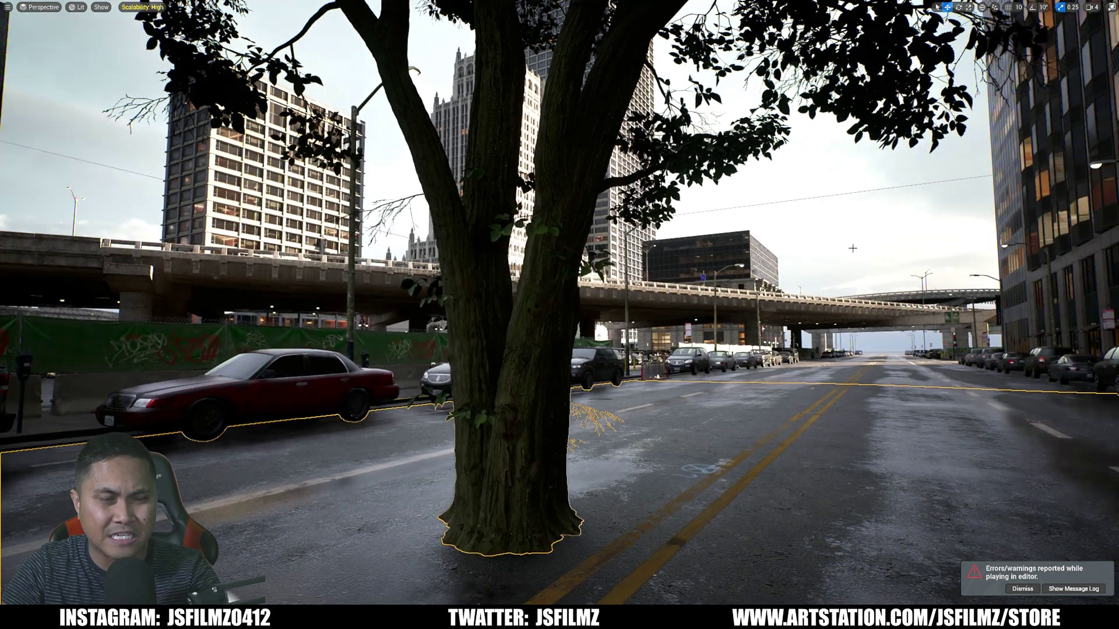
{"action": "key", "text": "F11"}
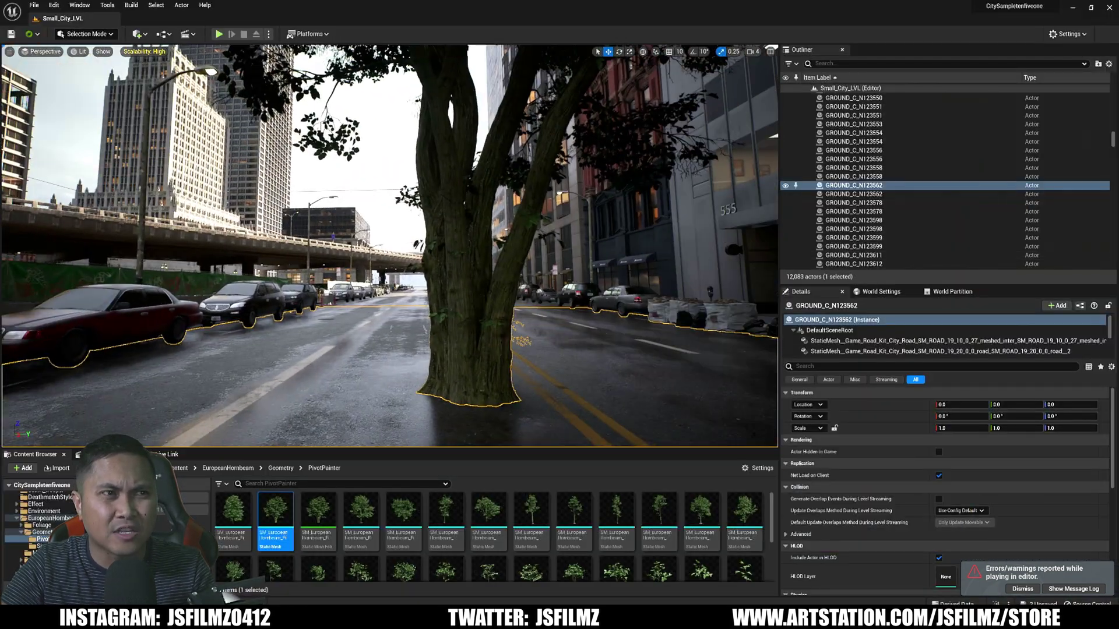
{"action": "right_click_drag", "start_coordinate": [692, 273], "coordinate": [652, 266]}
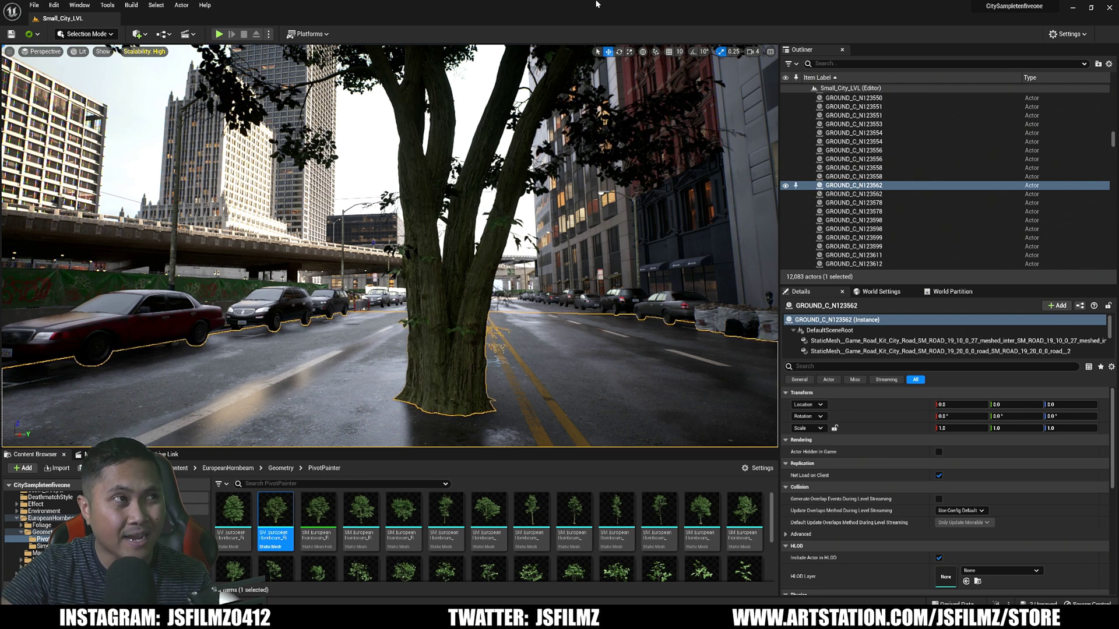
Step: Show the street in the Nanite Triangles visualization with the viewport enlarged to full screen
{"action": "left_click", "coordinate": [79, 51]}
{"action": "mouse_move", "coordinate": [134, 222]}
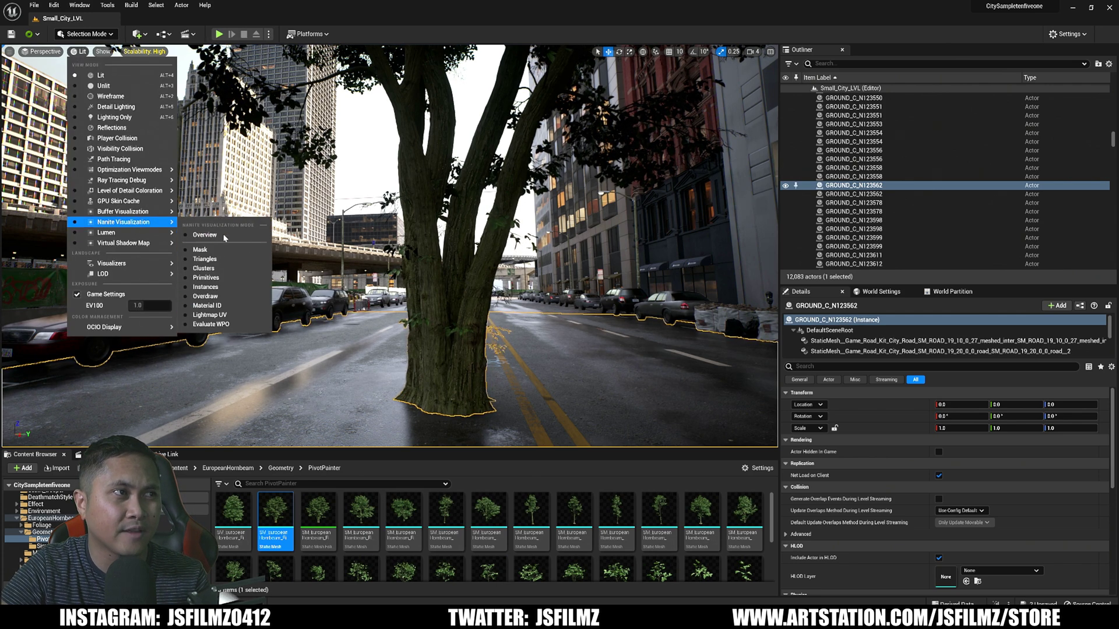
{"action": "left_click", "coordinate": [214, 260]}
{"action": "right_click", "coordinate": [535, 335]}
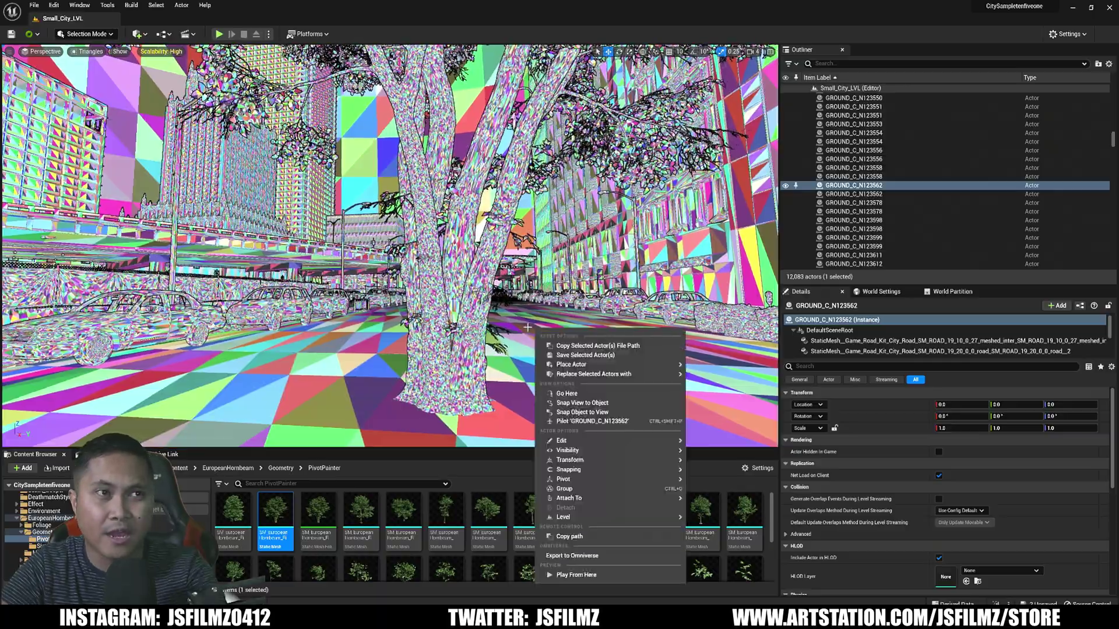
{"action": "key", "text": "Escape"}
{"action": "key", "text": "F11"}
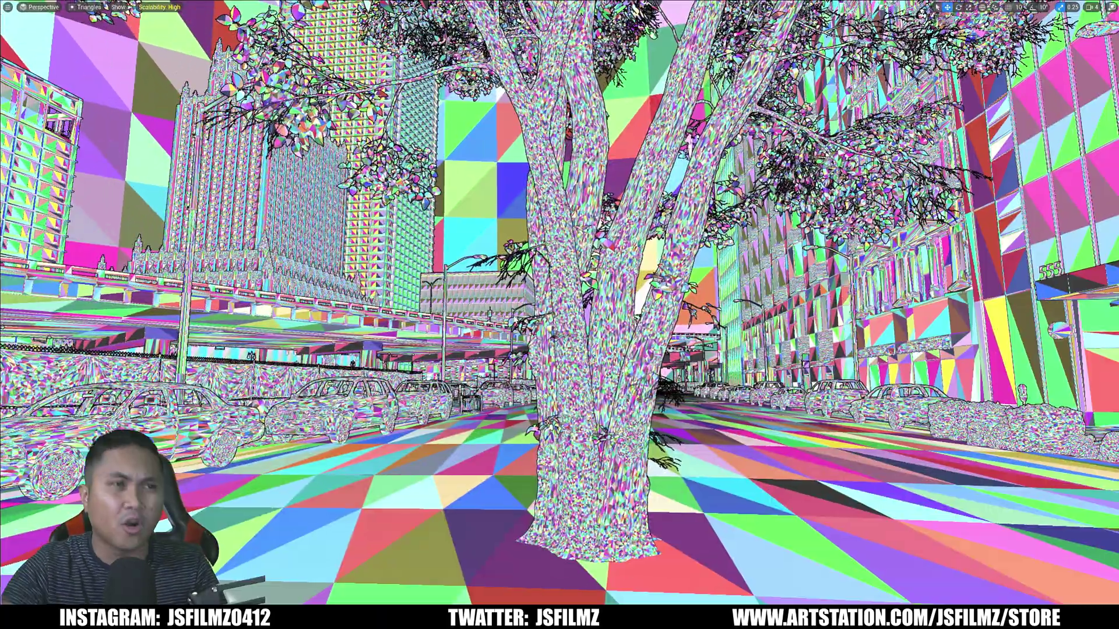
Step: Examine the tree's Nanite triangles from increasing distances down the street, and return the viewport to Lit view
{"action": "right_click_drag", "start_coordinate": [560, 315], "coordinate": [583, 321]}
{"action": "key", "text": "s"}
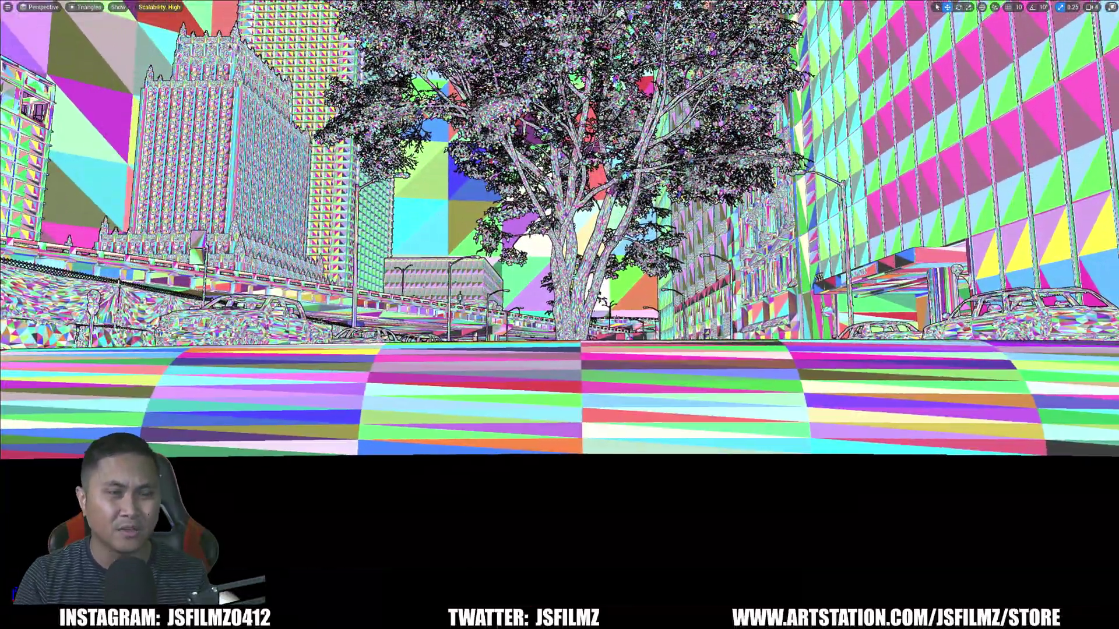
{"action": "key", "text": "e"}
{"action": "right_click_drag", "start_coordinate": [559, 314], "coordinate": [600, 367]}
{"action": "key", "text": "s"}
{"action": "key", "text": "s"}
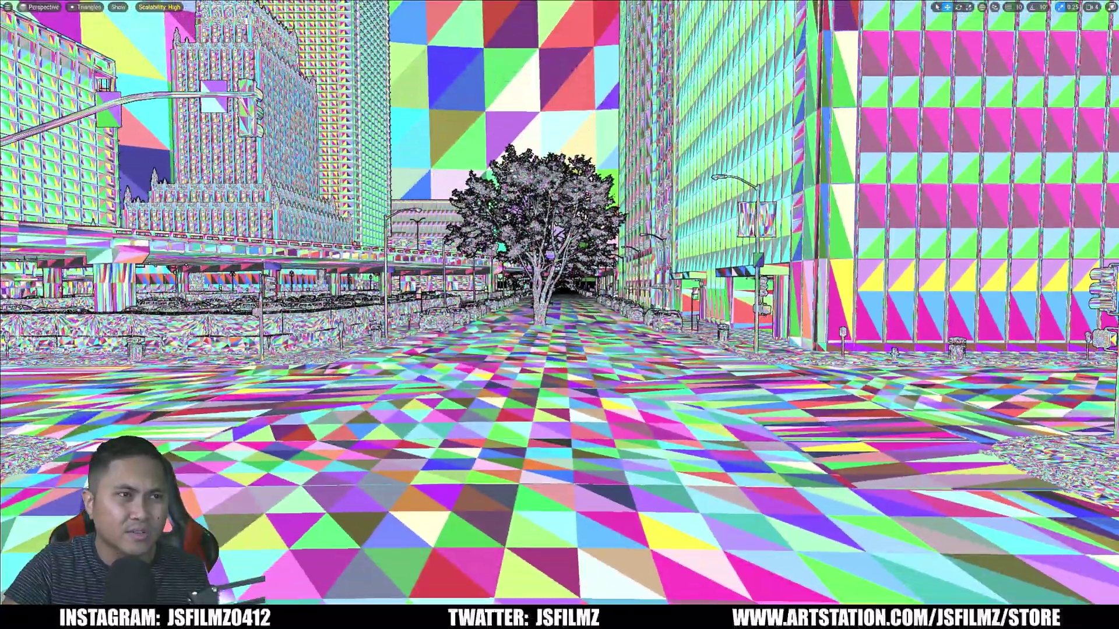
{"action": "key", "text": "s"}
{"action": "key", "text": "q"}
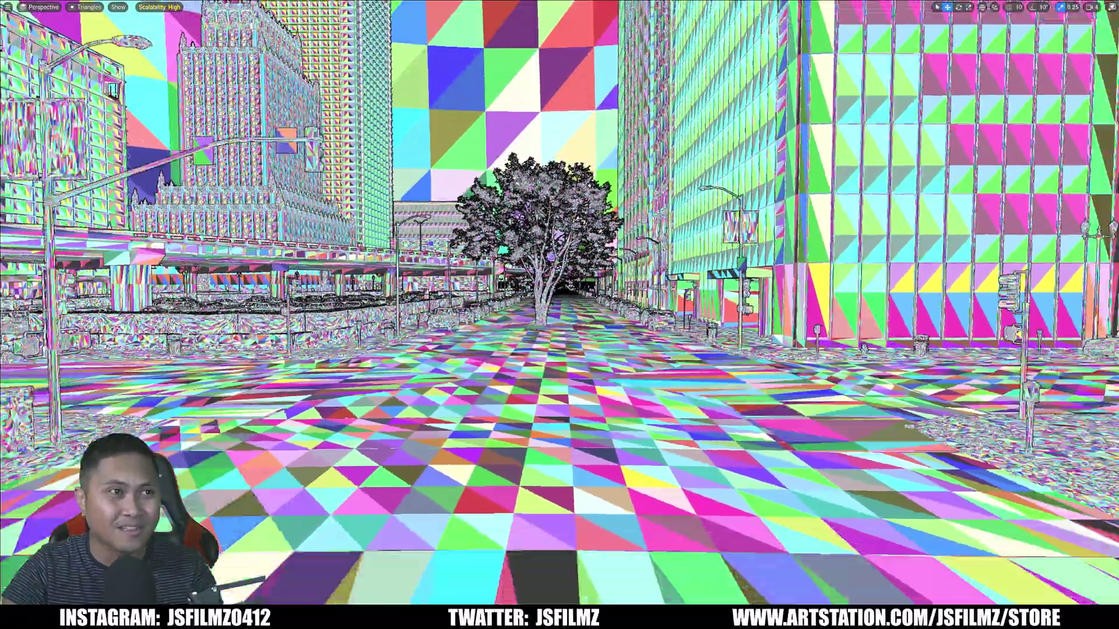
{"action": "key", "text": "s"}
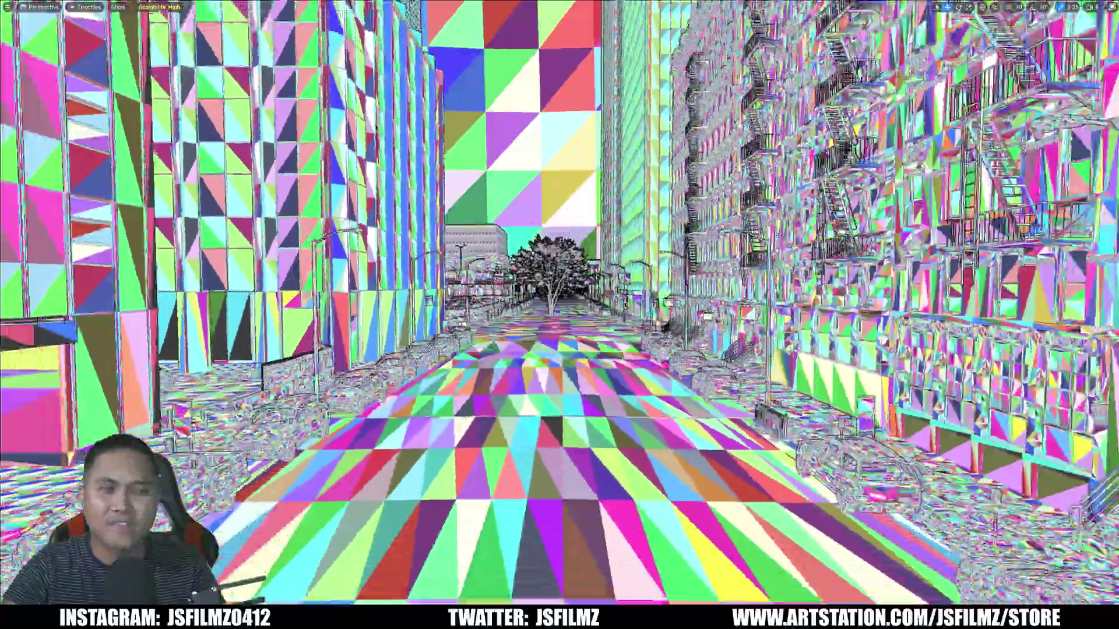
{"action": "key", "text": "s"}
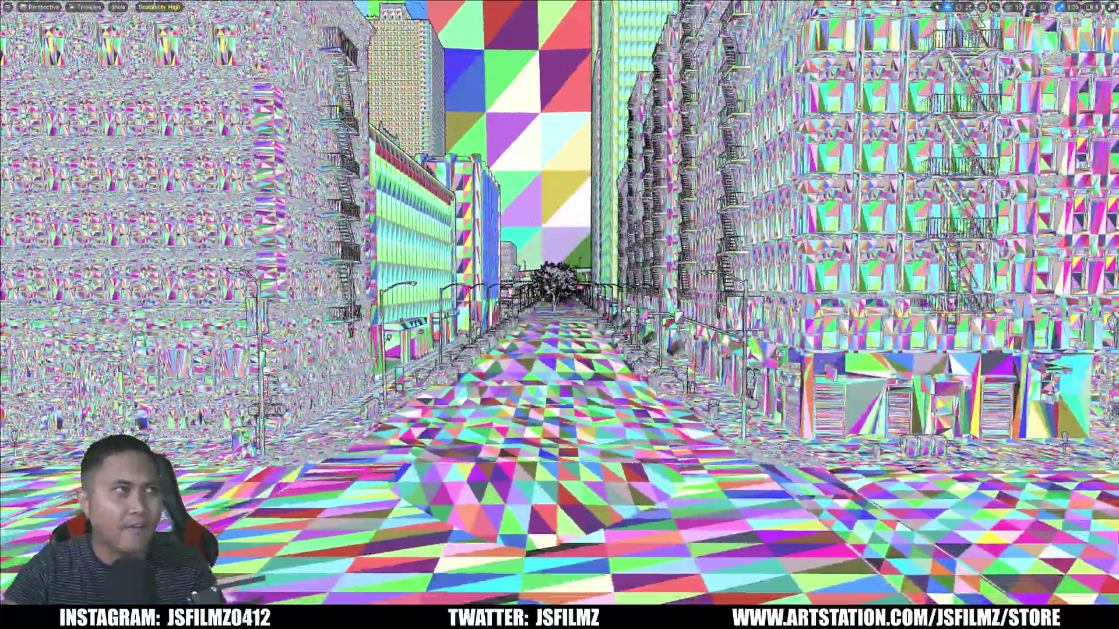
{"action": "left_click", "coordinate": [86, 7]}
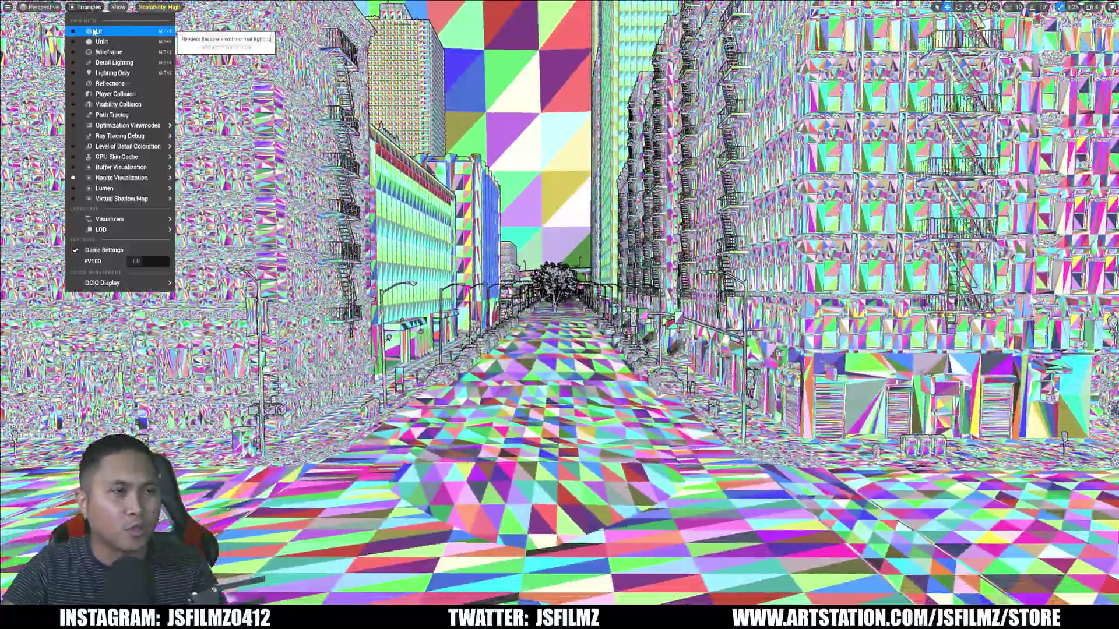
{"action": "left_click", "coordinate": [87, 30]}
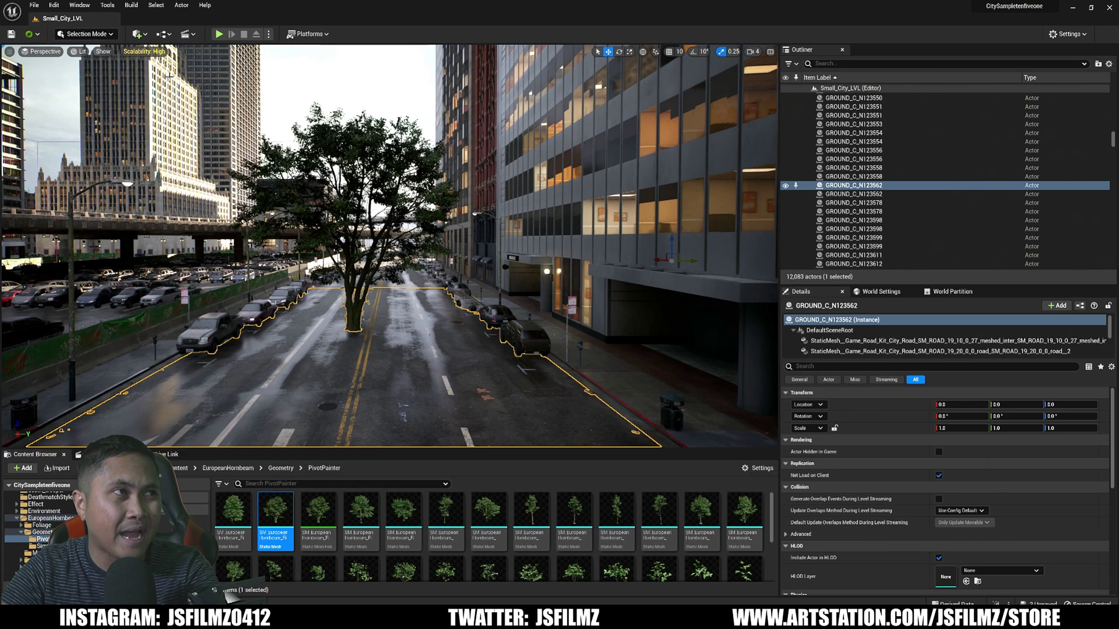
Step: Paint a dense cover of hornbeam trees along the streets around the buildings in Foliage mode
{"action": "left_click", "coordinate": [108, 34]}
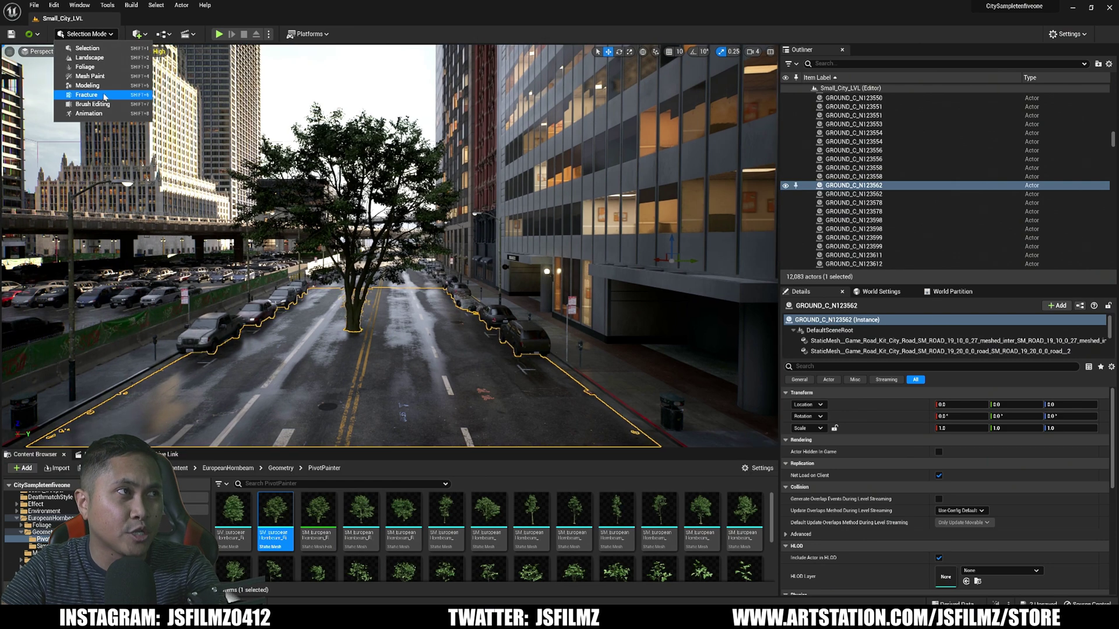
{"action": "left_click", "coordinate": [88, 68]}
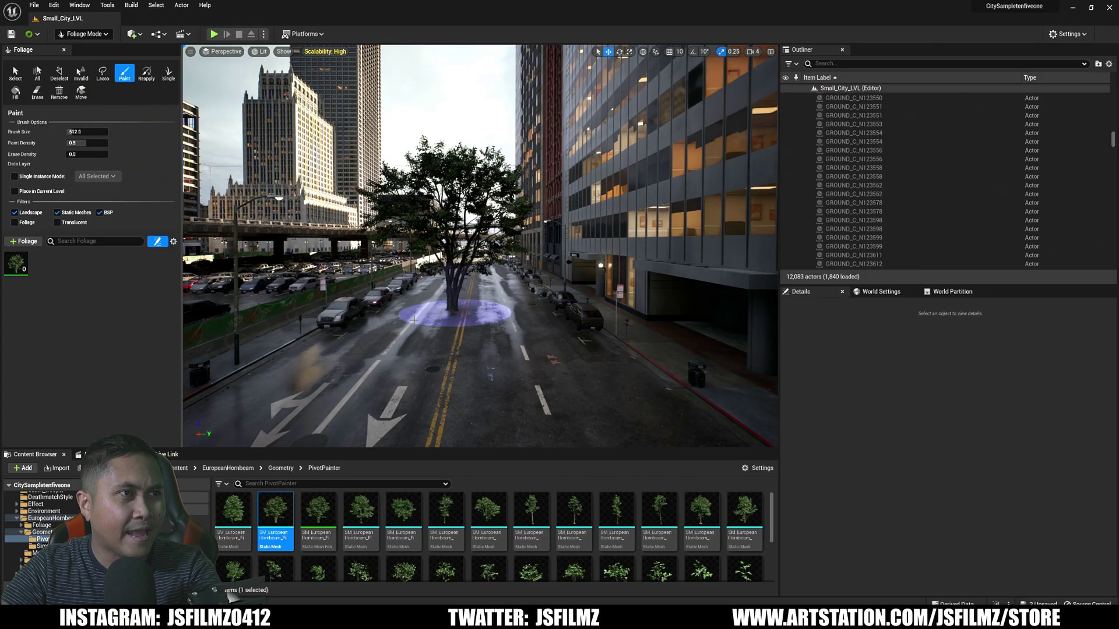
{"action": "mouse_move", "coordinate": [374, 350]}
{"action": "left_mouse_down"}
{"action": "mouse_move", "coordinate": [395, 428]}
{"action": "mouse_move", "coordinate": [408, 424]}
{"action": "left_mouse_up"}
{"action": "mouse_move", "coordinate": [408, 425]}
{"action": "right_mouse_down"}
{"action": "mouse_move", "coordinate": [460, 386]}
{"action": "mouse_move", "coordinate": [611, 386]}
{"action": "mouse_move", "coordinate": [372, 283]}
{"action": "right_mouse_up"}
{"action": "left_click", "coordinate": [371, 283]}
{"action": "left_click_drag", "start_coordinate": [236, 264], "coordinate": [210, 262]}
{"action": "right_click_drag", "start_coordinate": [209, 263], "coordinate": [79, 190]}
{"action": "mouse_move", "coordinate": [322, 233]}
{"action": "right_mouse_down"}
{"action": "mouse_move", "coordinate": [466, 256]}
{"action": "mouse_move", "coordinate": [523, 303]}
{"action": "right_mouse_up"}
{"action": "mouse_move", "coordinate": [523, 303]}
{"action": "left_mouse_down"}
{"action": "mouse_move", "coordinate": [574, 192]}
{"action": "mouse_move", "coordinate": [665, 87]}
{"action": "left_mouse_up"}
{"action": "mouse_move", "coordinate": [664, 88]}
{"action": "right_mouse_down"}
{"action": "mouse_move", "coordinate": [635, 53]}
{"action": "mouse_move", "coordinate": [661, 93]}
{"action": "right_mouse_up"}
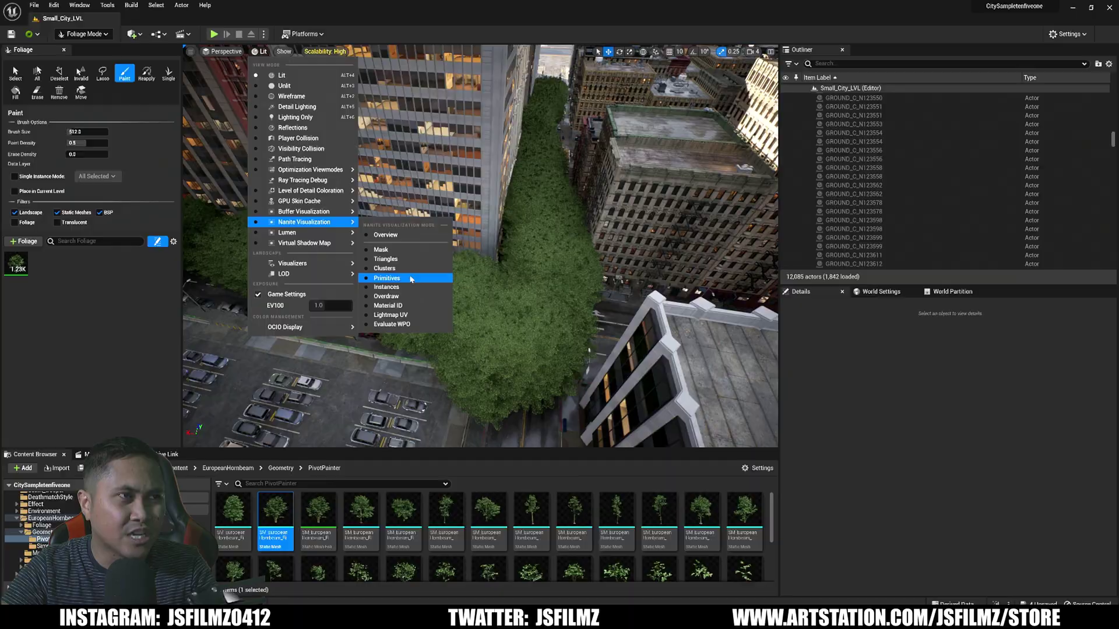
Step: Inspect the painted trees in the Nanite Triangles visualization, and switch the viewport back to Lit view
{"action": "left_click", "coordinate": [386, 259]}
{"action": "right_click_drag", "start_coordinate": [385, 260], "coordinate": [408, 268]}
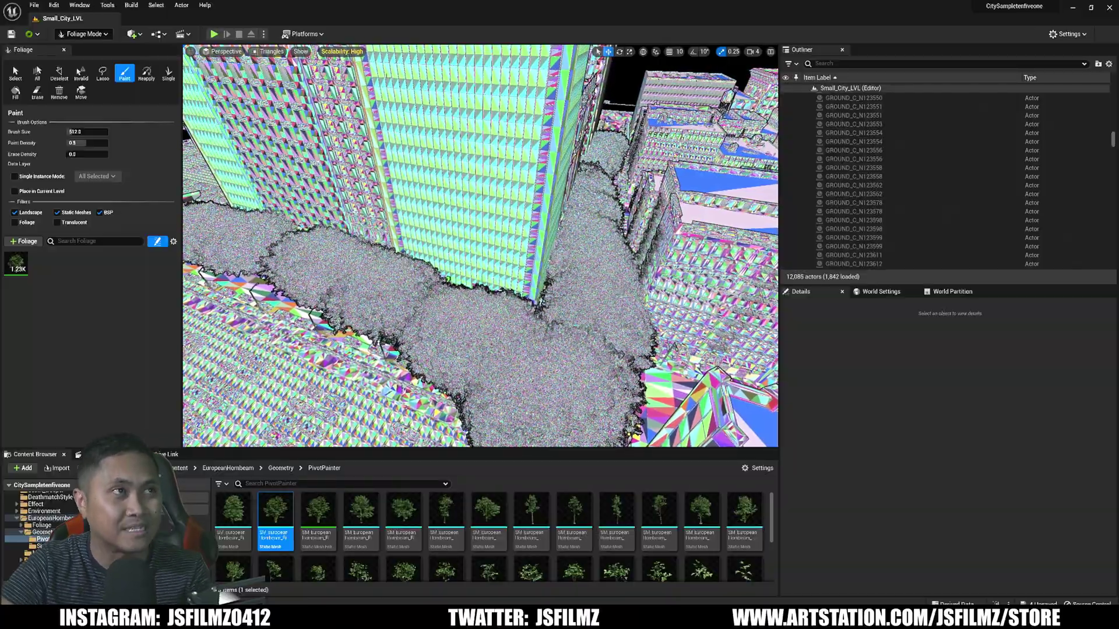
{"action": "left_click", "coordinate": [272, 52]}
{"action": "left_click", "coordinate": [292, 70]}
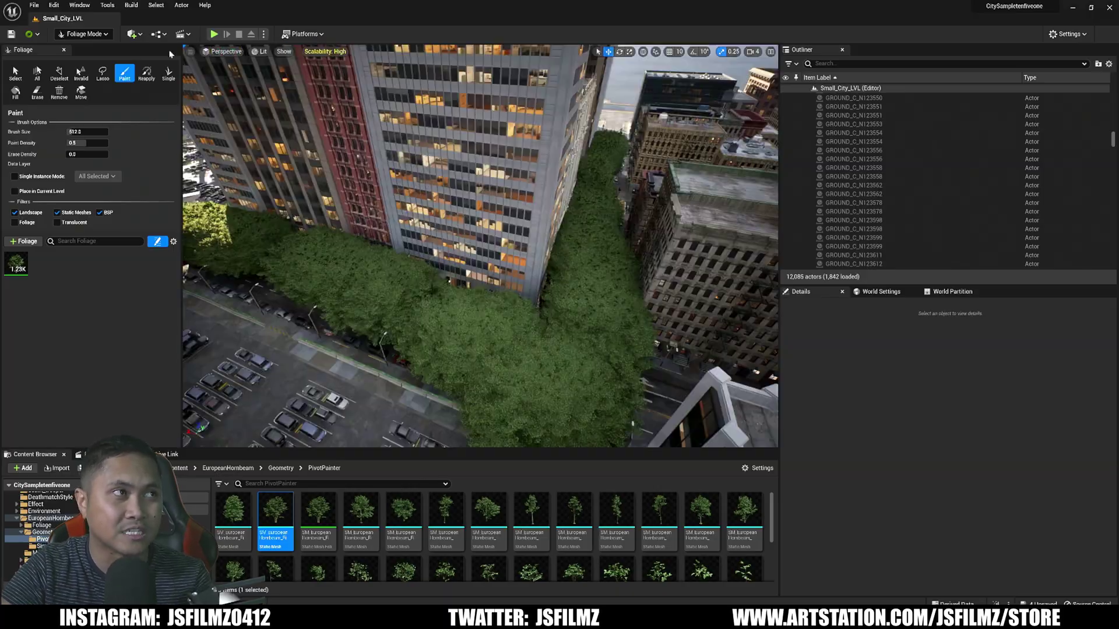
Step: Return to Selection mode and bring the parked cars beside the elevated road into view
{"action": "key", "text": "shift+1"}
{"action": "key", "text": "w"}
{"action": "right_click_drag", "start_coordinate": [390, 246], "coordinate": [389, 175]}
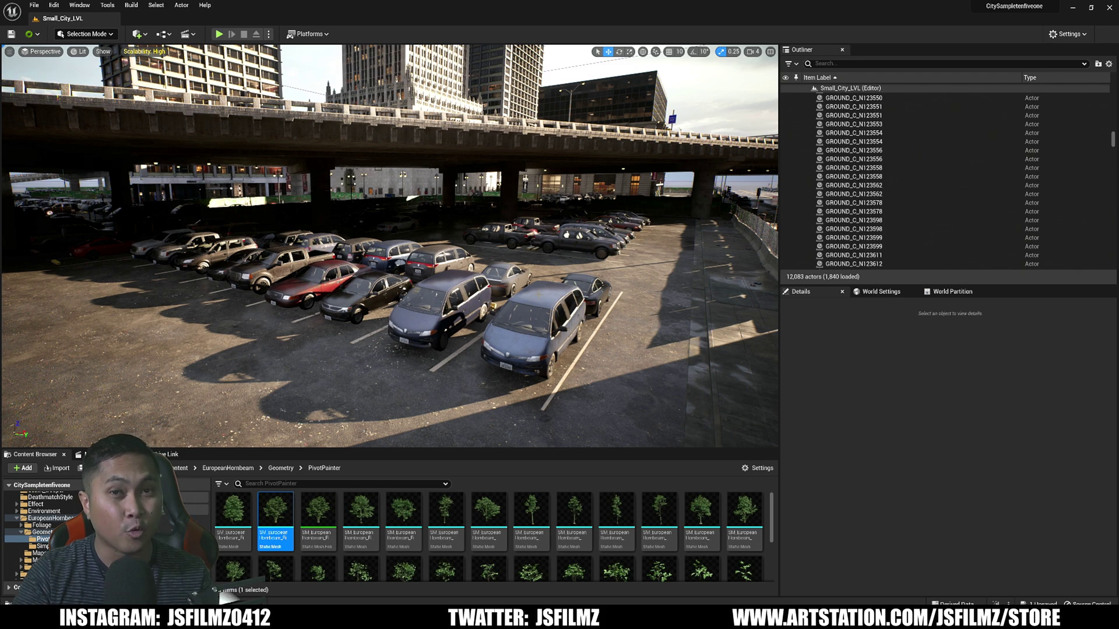
{"action": "right_click_drag", "start_coordinate": [552, 284], "coordinate": [691, 230]}
{"action": "key", "text": "w"}
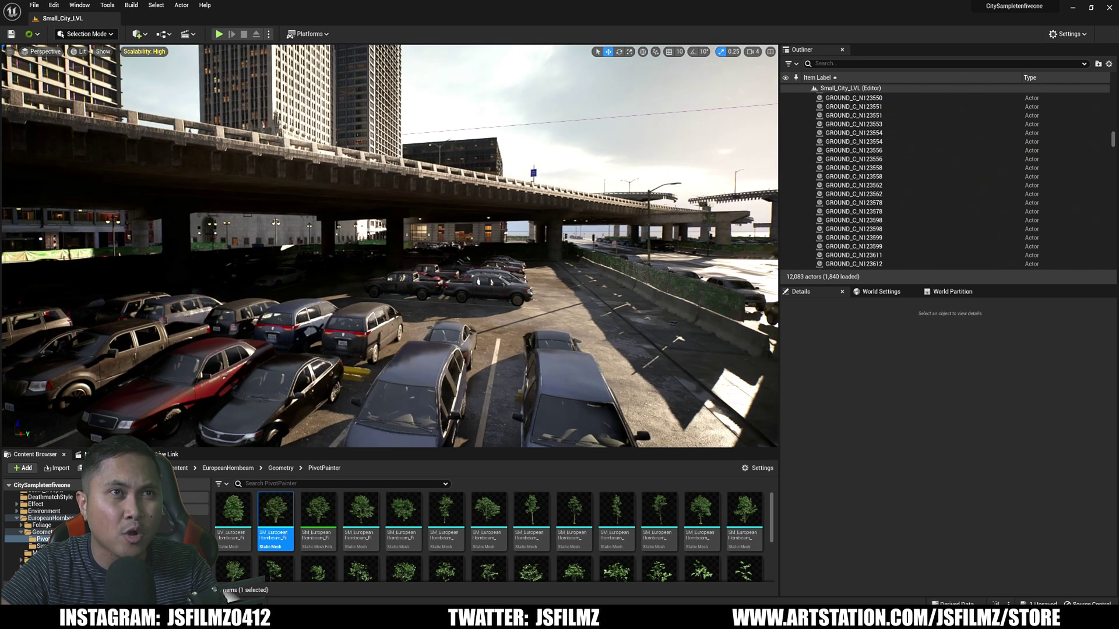
Step: Find DirectionalLight_WP by searching for "direc" and rotate it to change the sun direction over the parking lot
{"action": "left_click", "coordinate": [821, 63]}
{"action": "type", "text": "direc"}
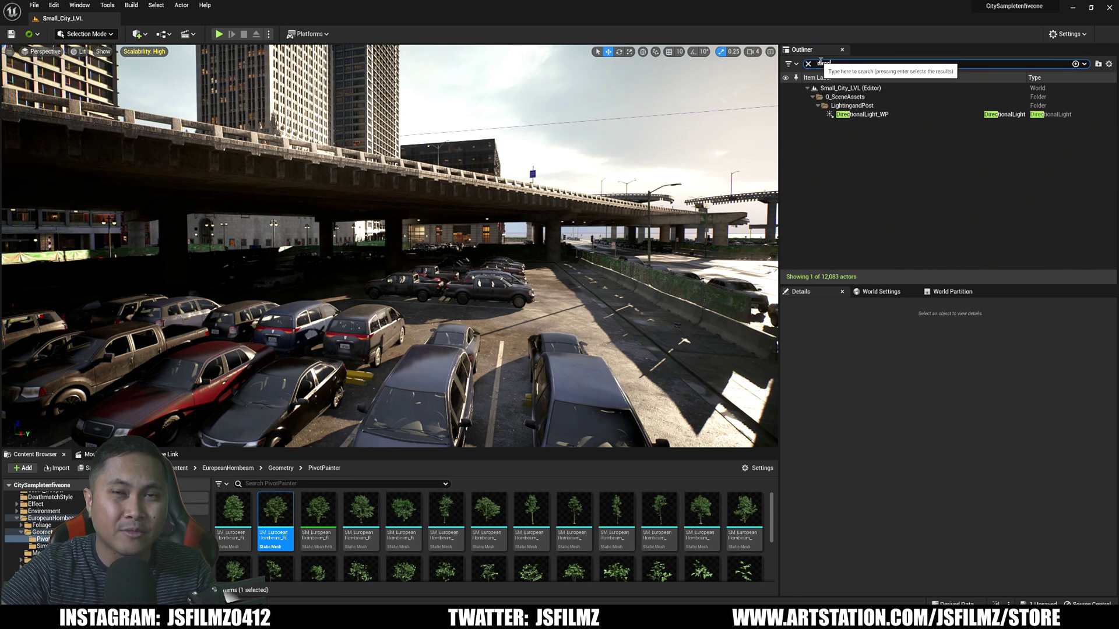
{"action": "left_click", "coordinate": [862, 115]}
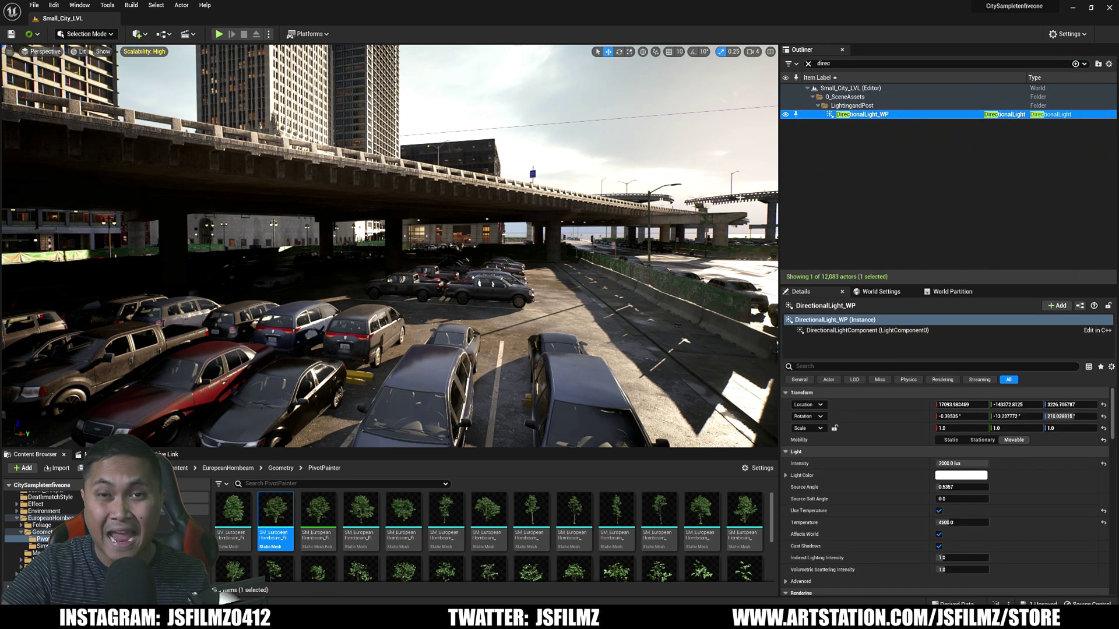
{"action": "right_click_drag", "start_coordinate": [728, 207], "coordinate": [693, 248]}
{"action": "key", "text": "ctrl+l"}
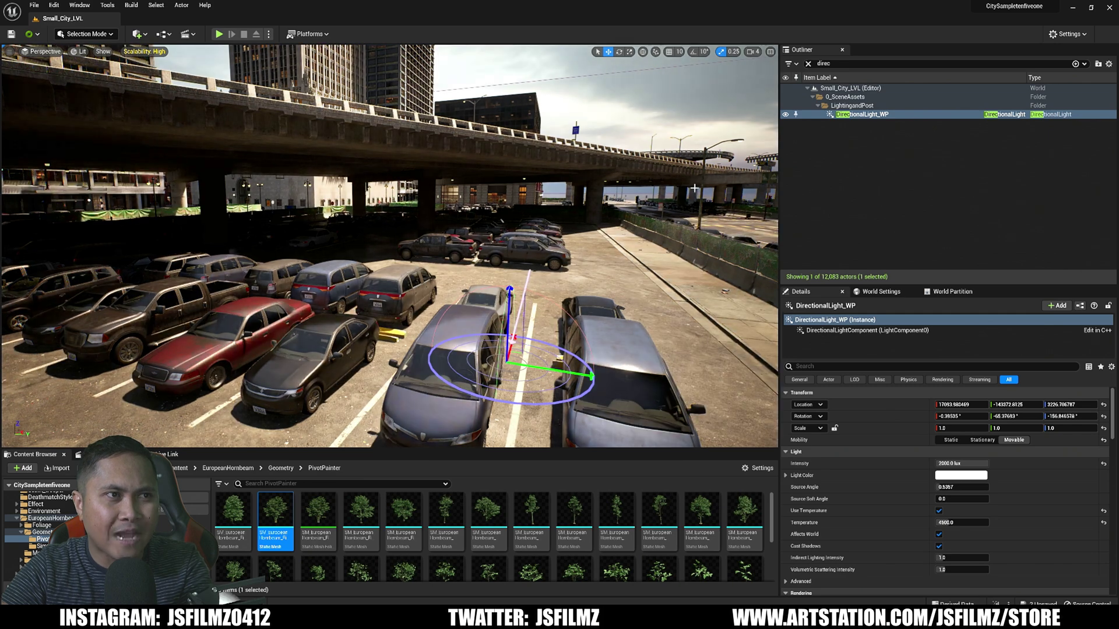
{"action": "key", "text": "ctrl+l"}
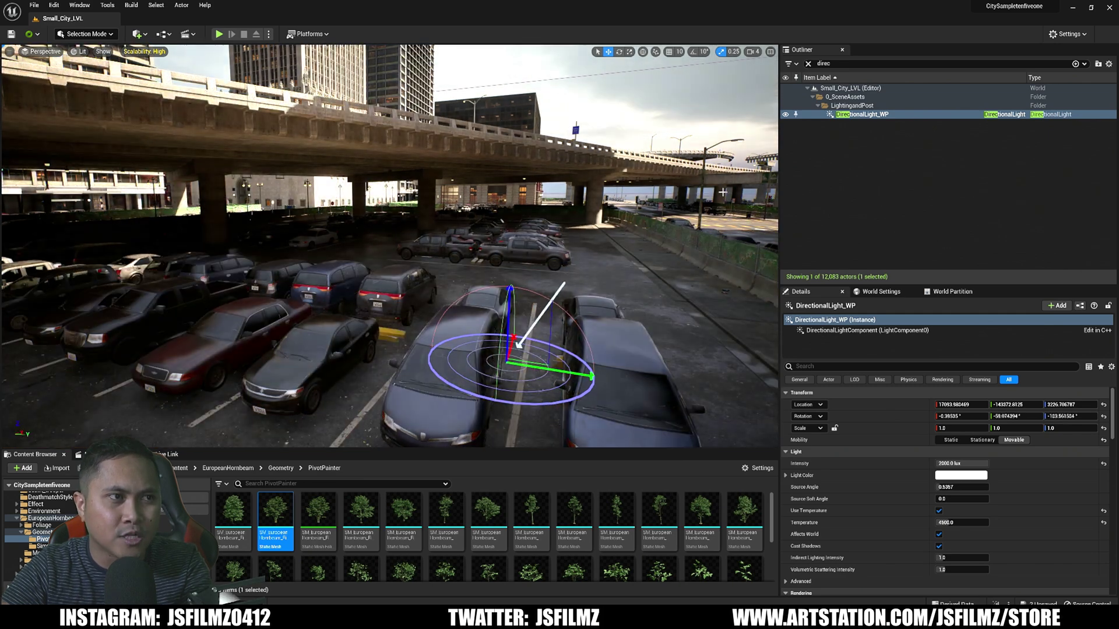
{"action": "key", "text": "ctrl+l"}
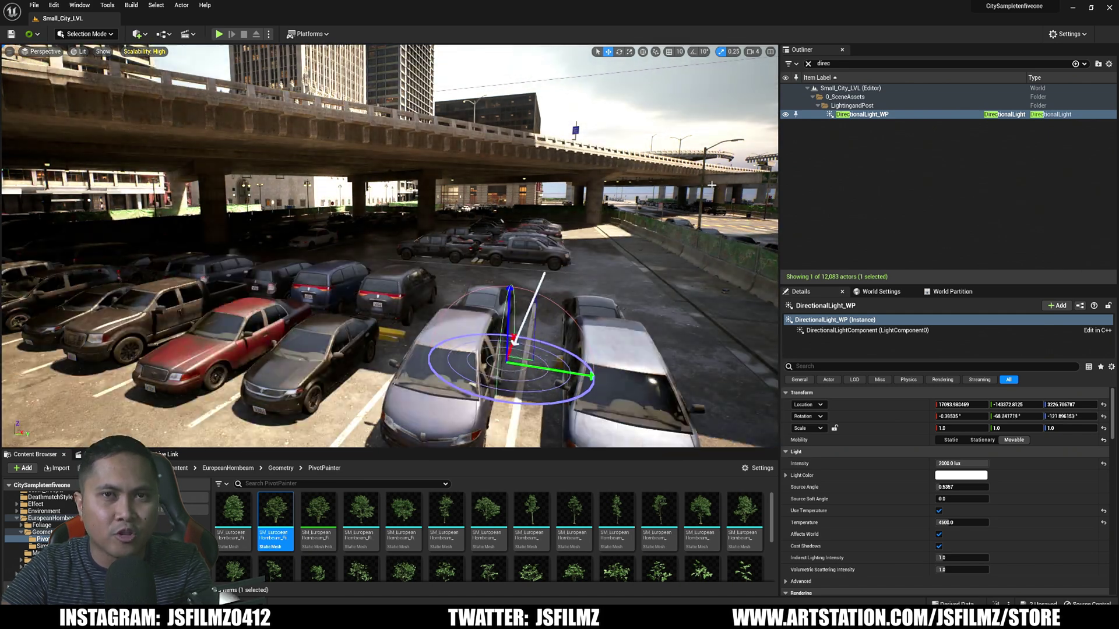
{"action": "key", "text": "ctrl+l"}
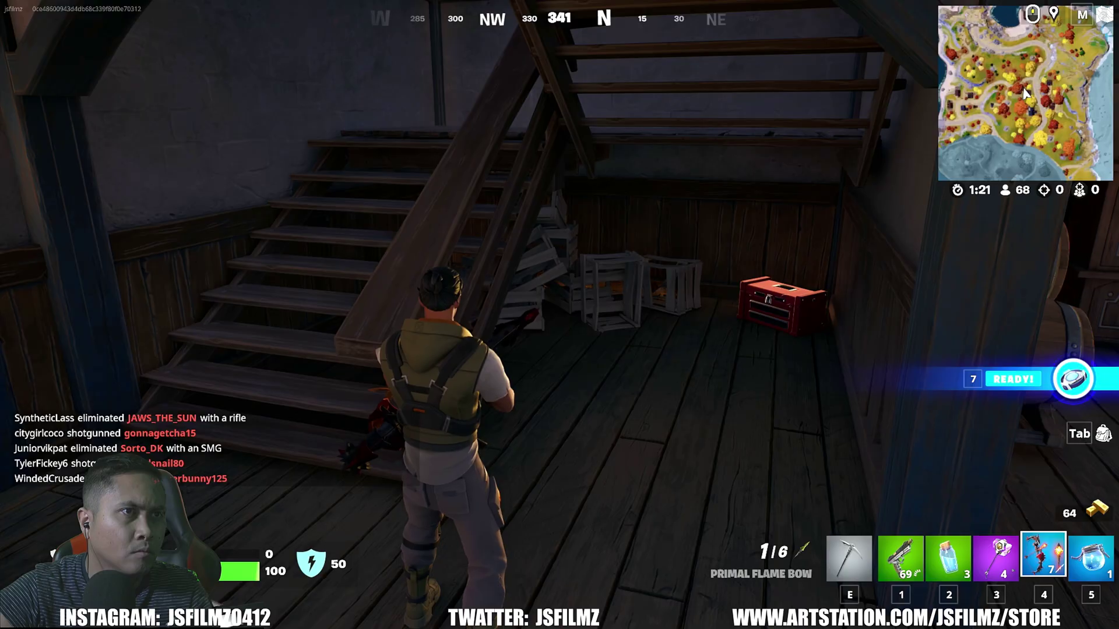
{"action": "key", "text": "w"}
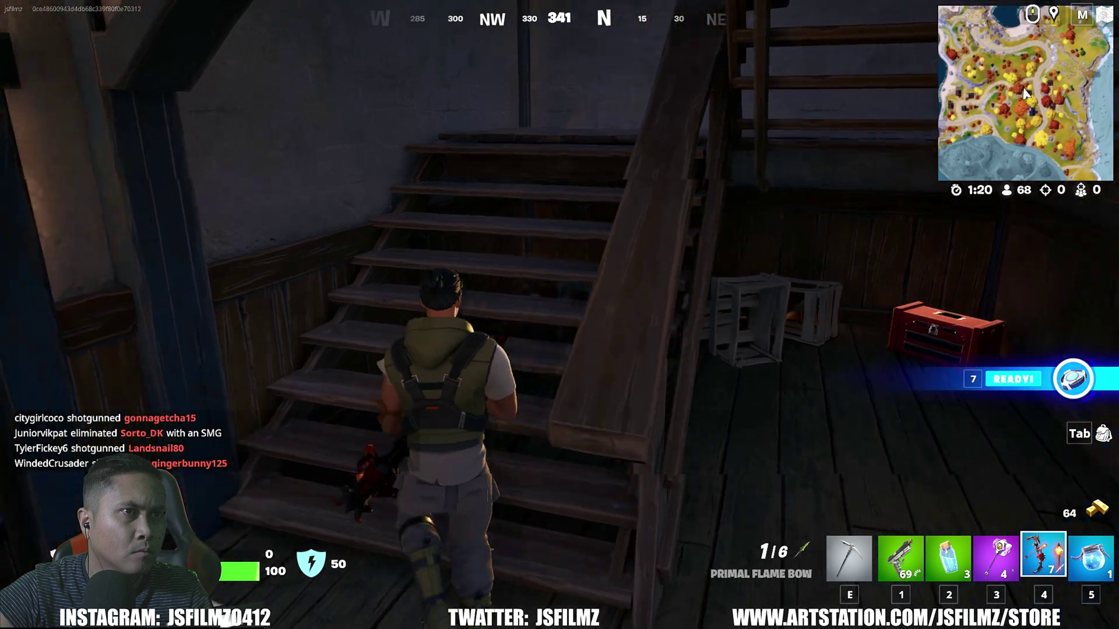
{"action": "key", "text": "w"}
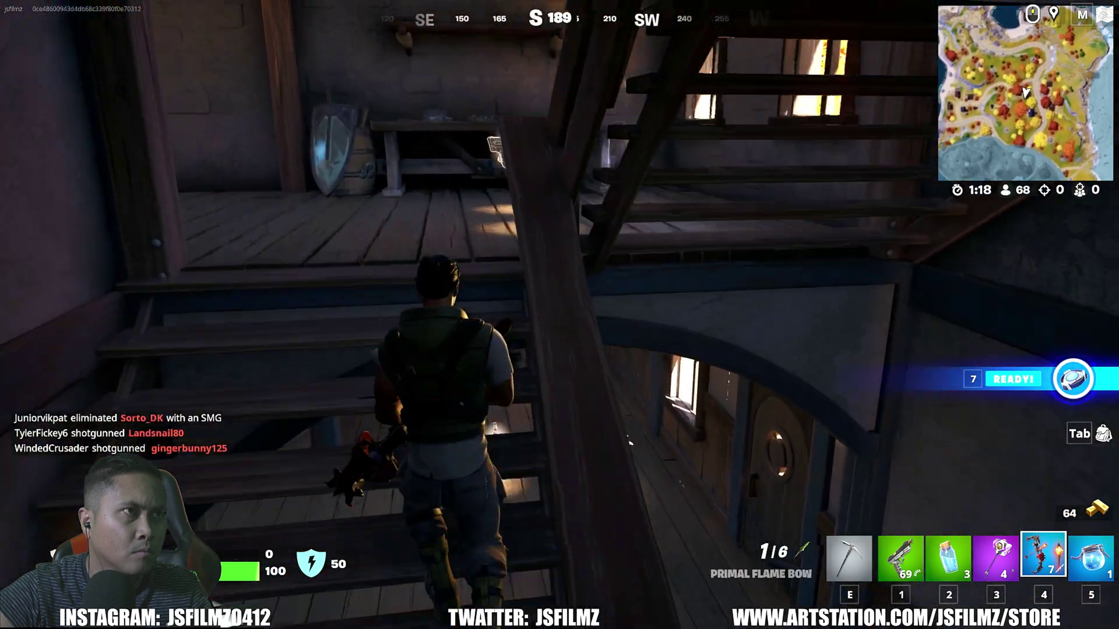
{"action": "key", "text": "w"}
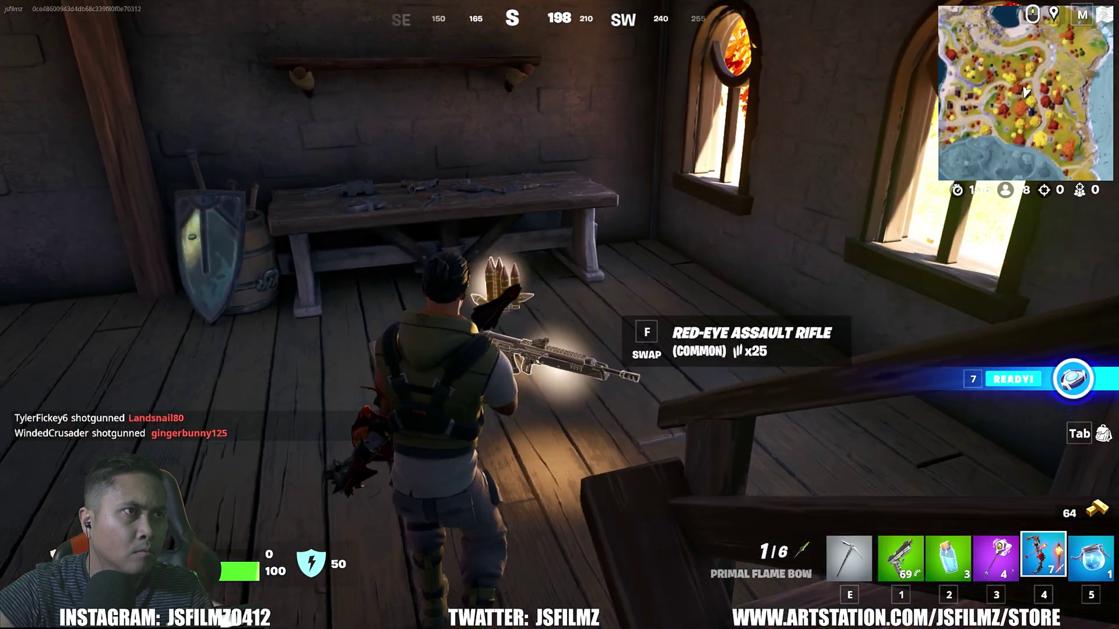
{"action": "key", "text": "w"}
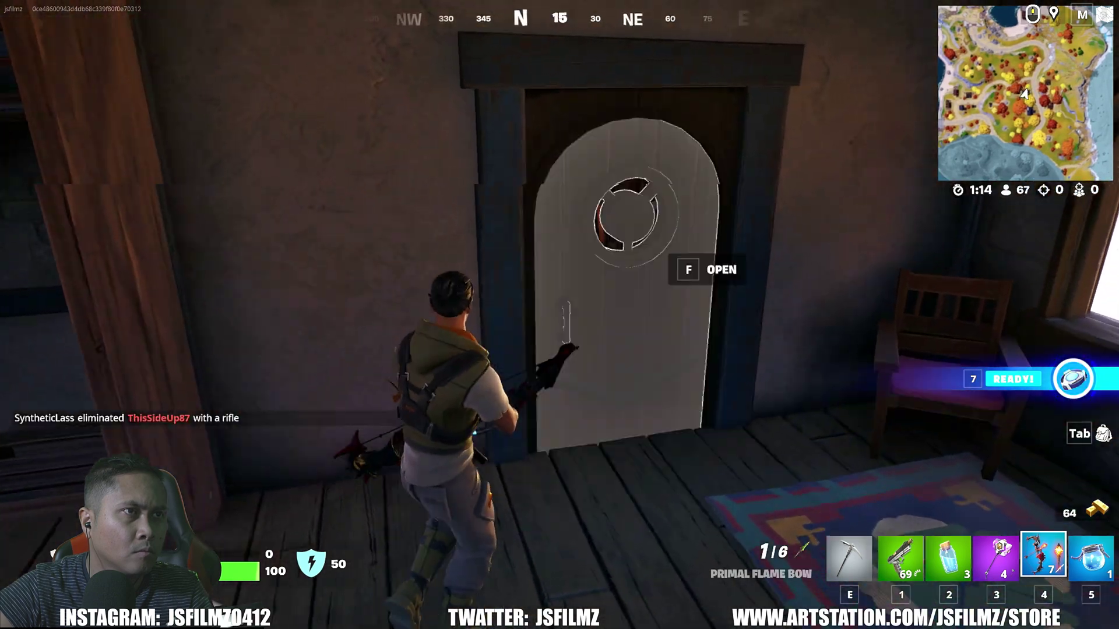
{"action": "key", "text": "e"}
{"action": "key", "text": "w"}
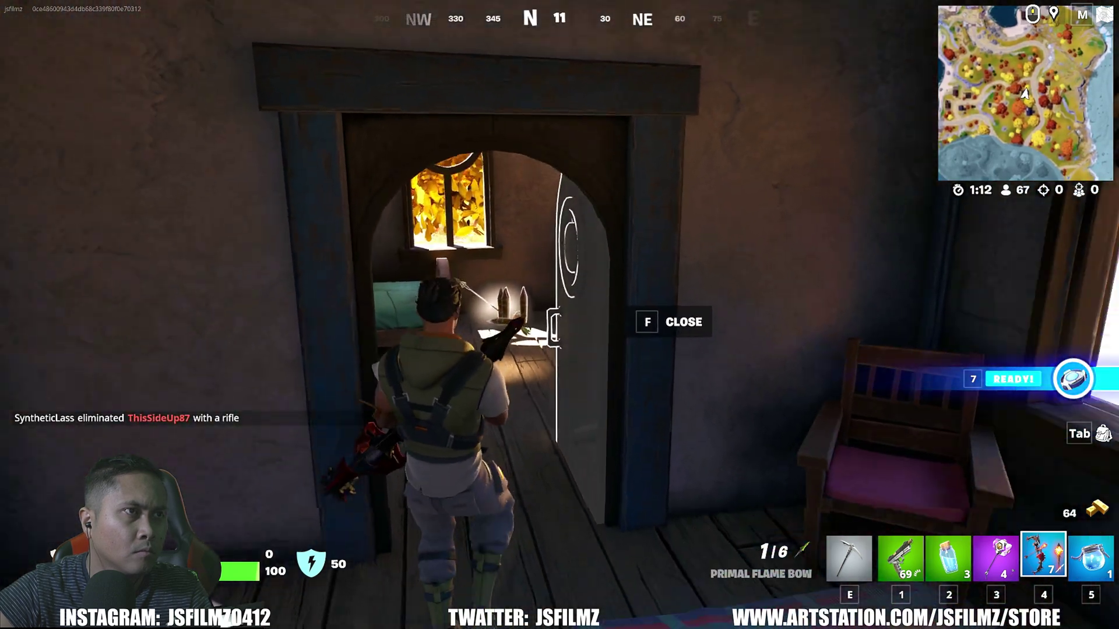
{"action": "key", "text": "w"}
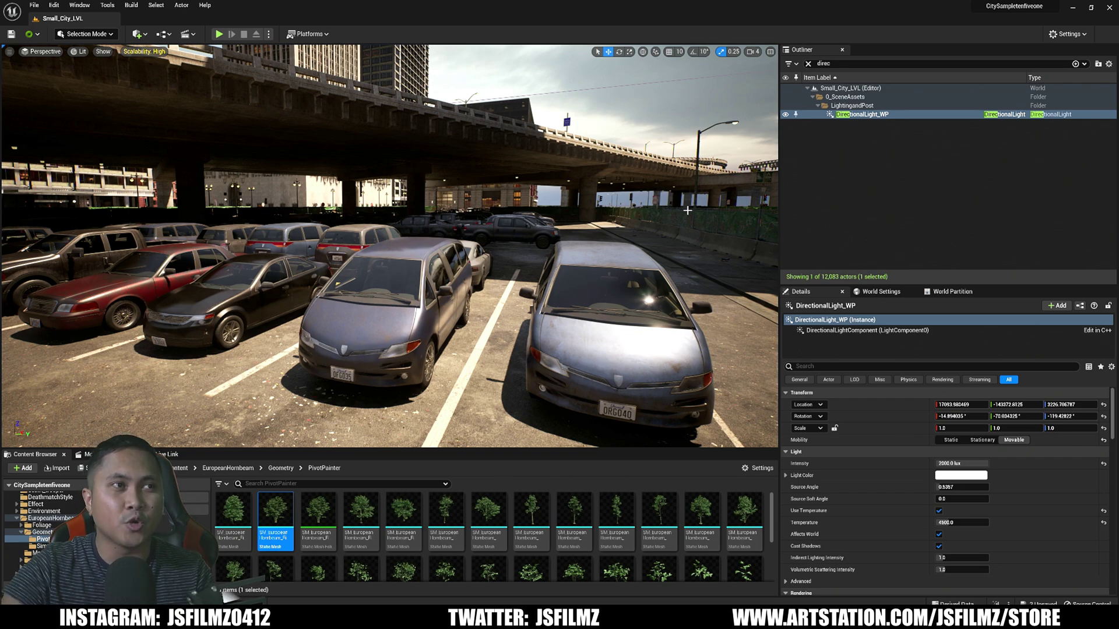
Step: Bring the blue van in the parking lot into view and set all engine scalability groups to Cinematic
{"action": "key", "text": "w"}
{"action": "right_click_drag", "start_coordinate": [552, 211], "coordinate": [501, 231]}
{"action": "key", "text": "a"}
{"action": "key", "text": "a"}
{"action": "key", "text": "s"}
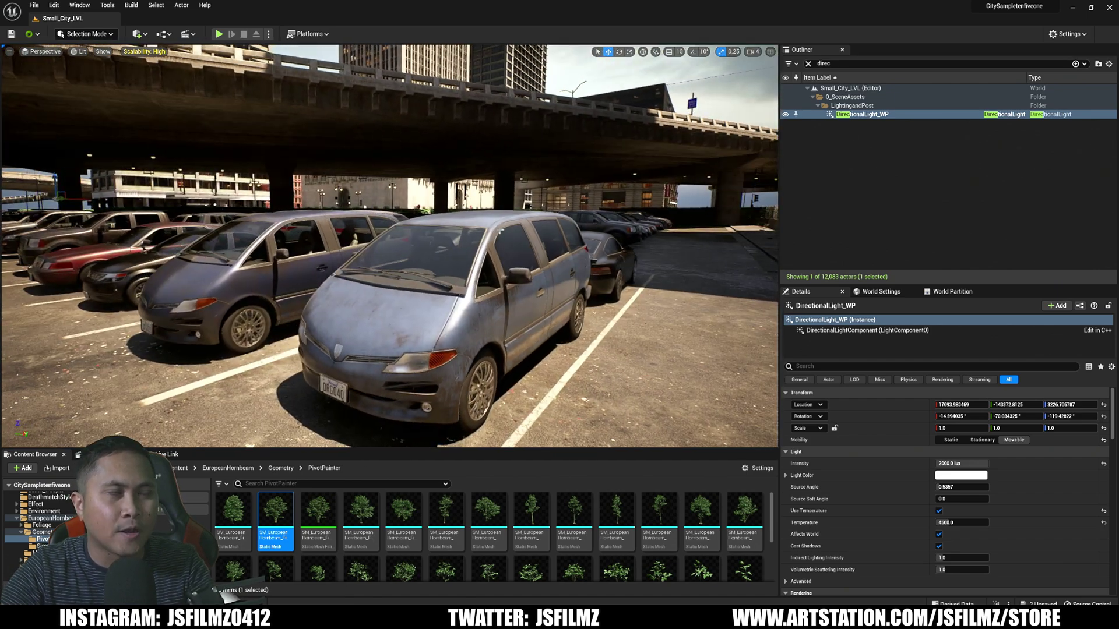
{"action": "left_click", "coordinate": [1067, 34]}
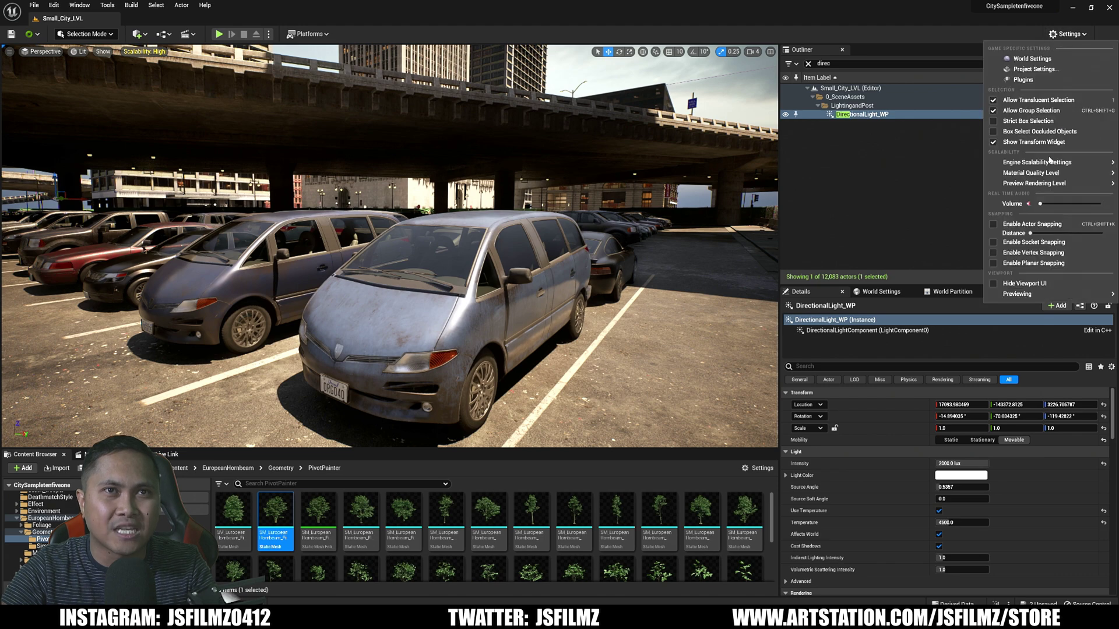
{"action": "mouse_move", "coordinate": [1050, 161]}
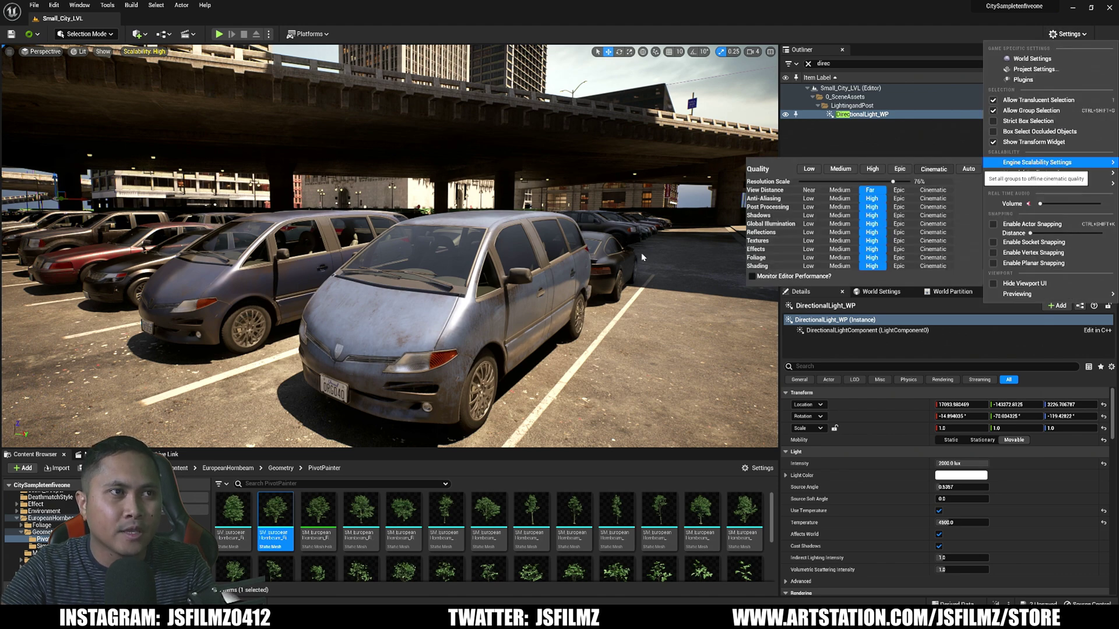
{"action": "left_click", "coordinate": [934, 169]}
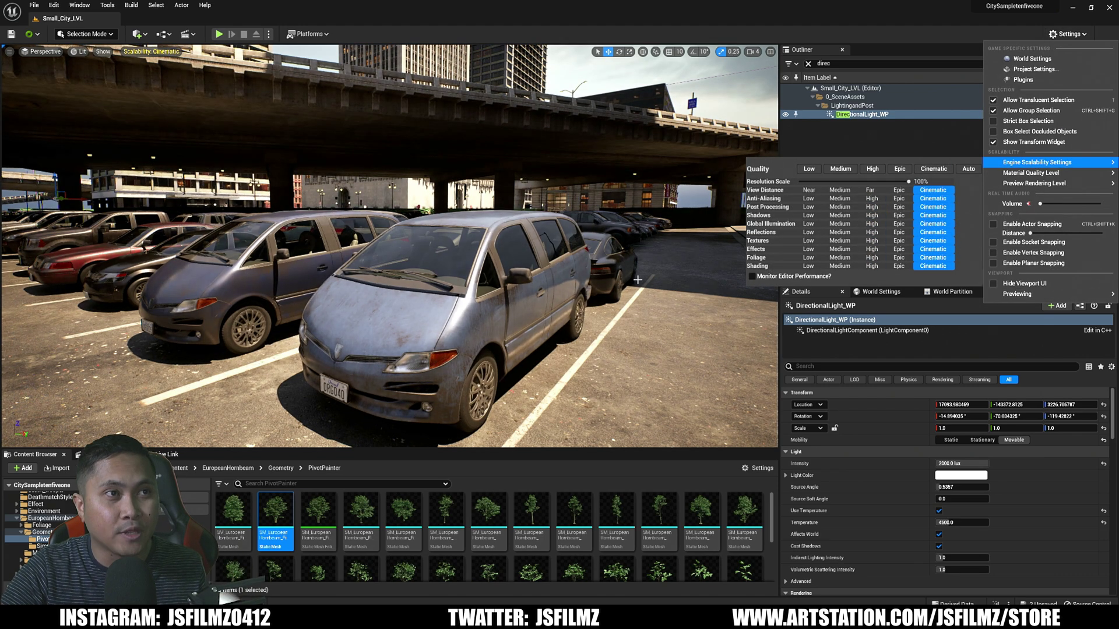
Step: Reselect DirectionalLight_WP and rotate it to sweep the sunlight across the dark sports car and the street behind it
{"action": "right_click_drag", "start_coordinate": [594, 279], "coordinate": [578, 292]}
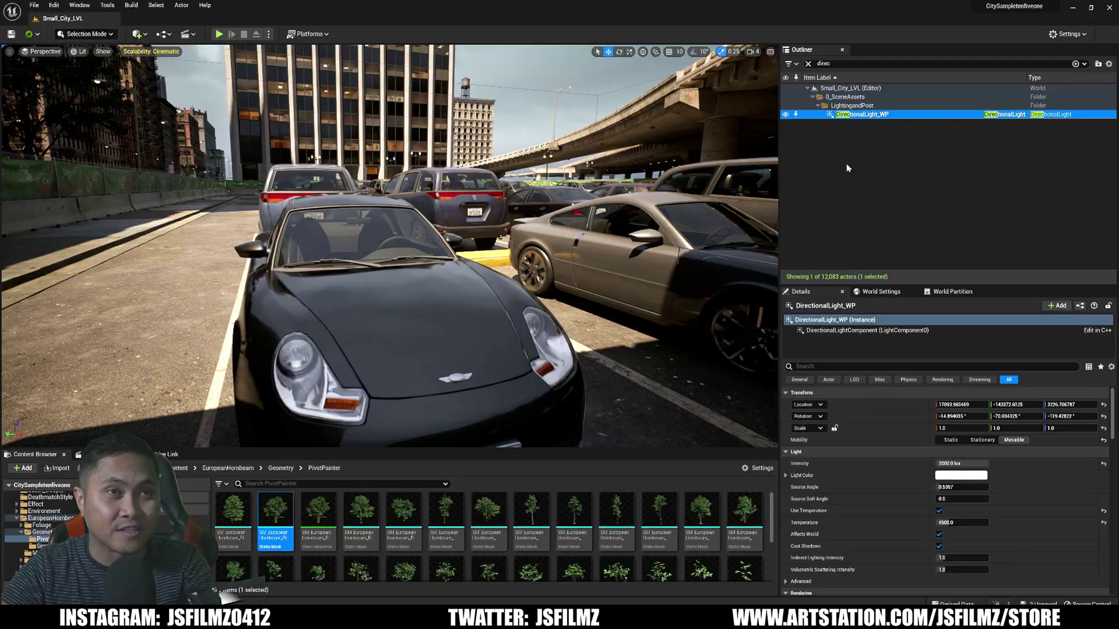
{"action": "left_click", "coordinate": [848, 125]}
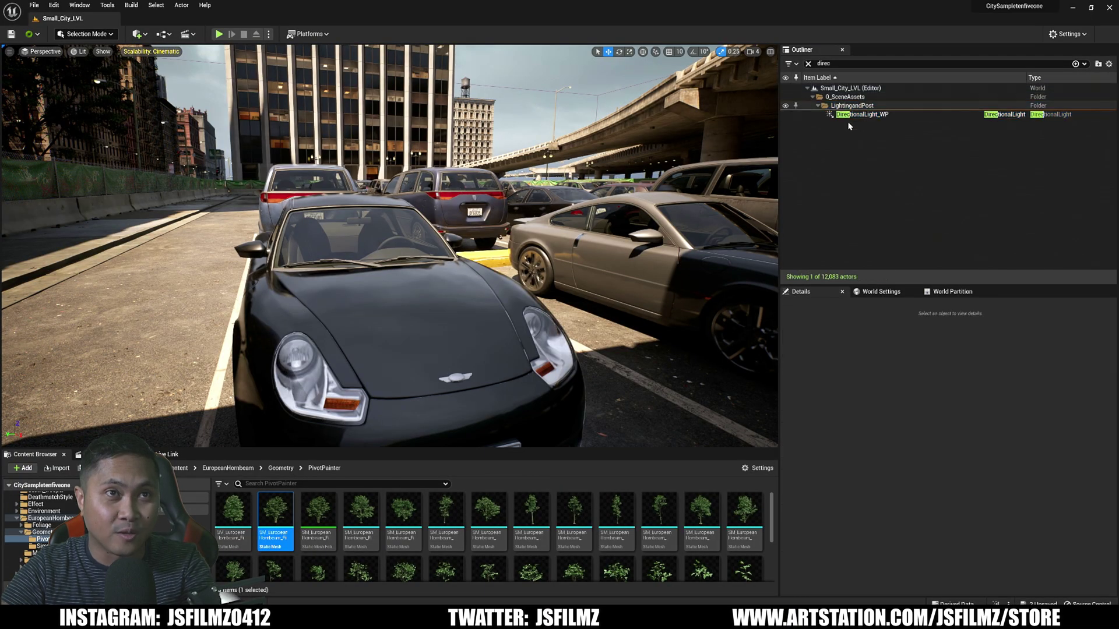
{"action": "double_click", "coordinate": [862, 114]}
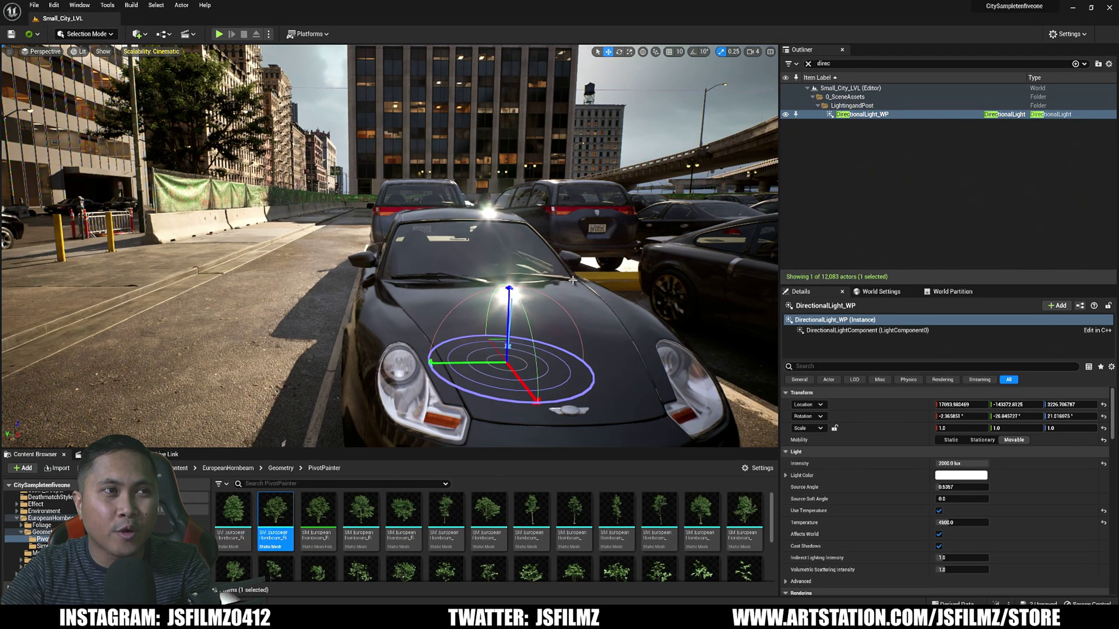
{"action": "key", "text": "ctrl+l"}
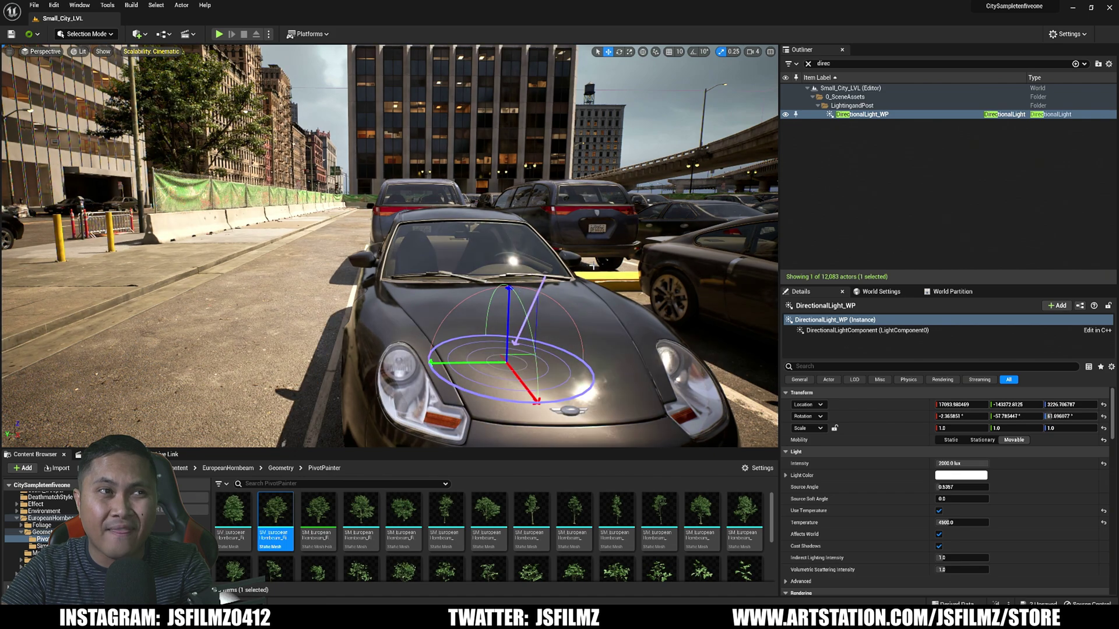
{"action": "key", "text": "ctrl+l"}
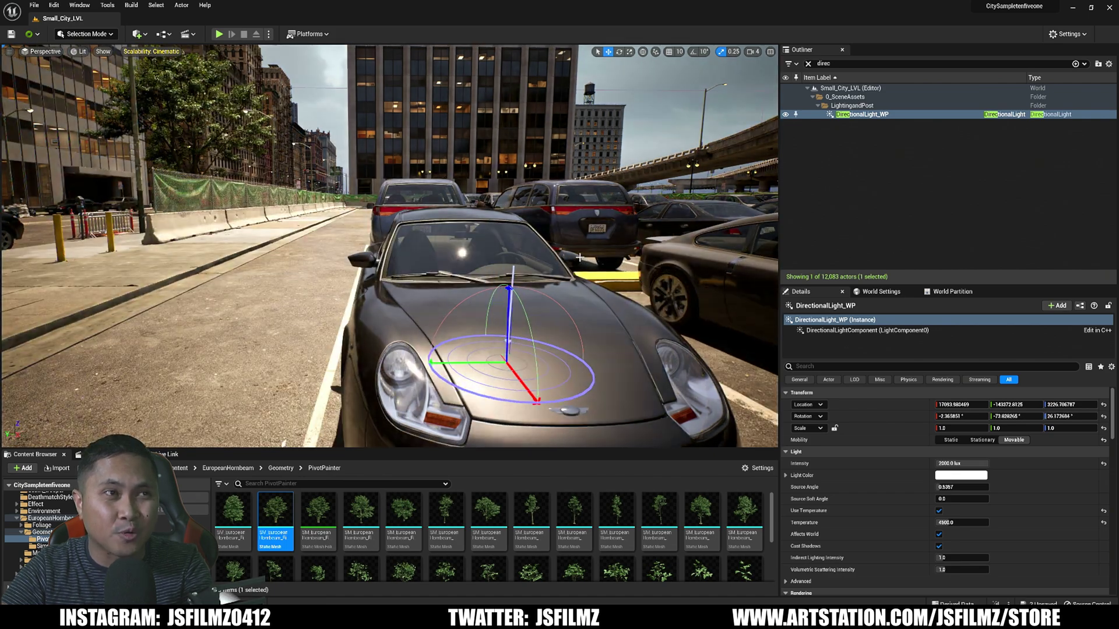
{"action": "key", "text": "ctrl+l"}
Step: Frame the sports car's side windows and windshield and lower all scalability groups to Epic to compare the reflections
{"action": "right_click_drag", "start_coordinate": [580, 257], "coordinate": [362, 257]}
{"action": "key", "text": "s"}
{"action": "key", "text": "d"}
{"action": "key", "text": "w"}
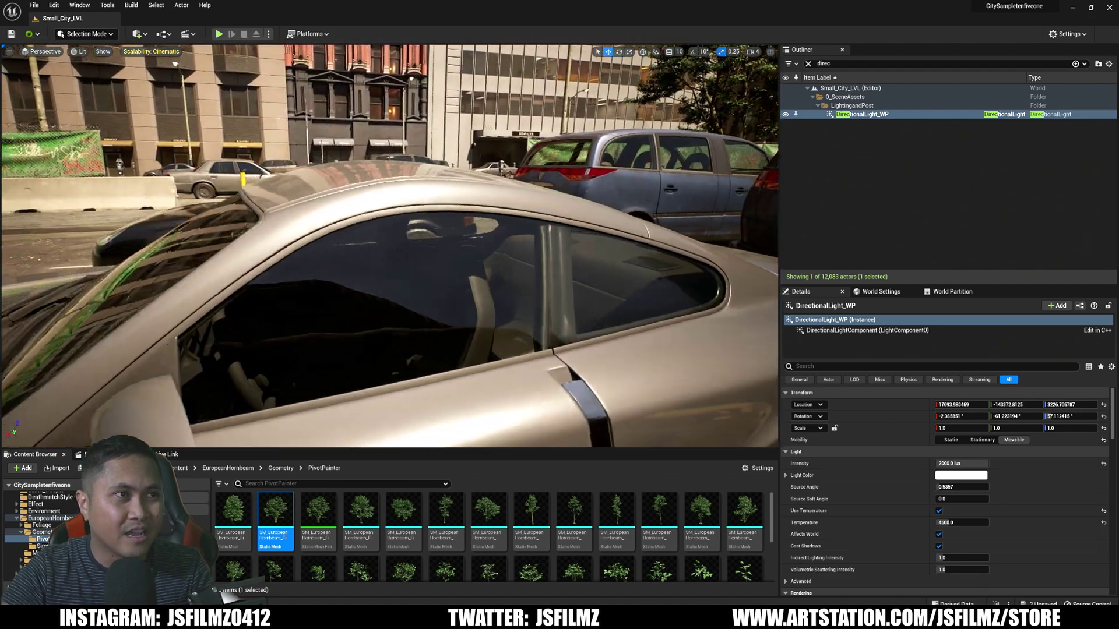
{"action": "right_click_drag", "start_coordinate": [688, 268], "coordinate": [679, 270]}
{"action": "left_click", "coordinate": [147, 52]}
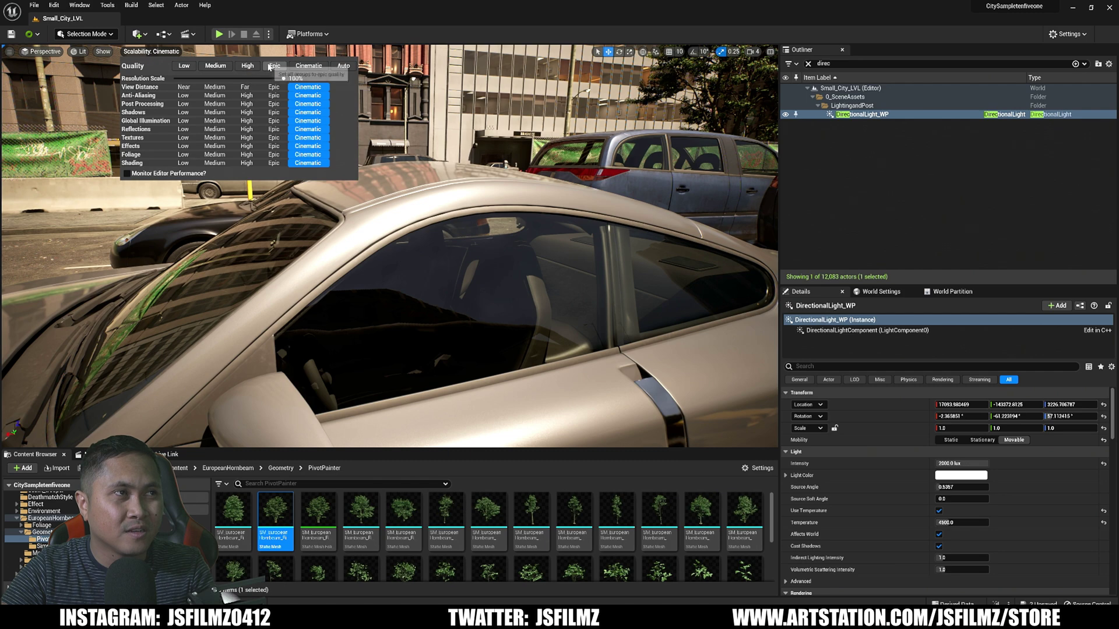
{"action": "left_click", "coordinate": [274, 66]}
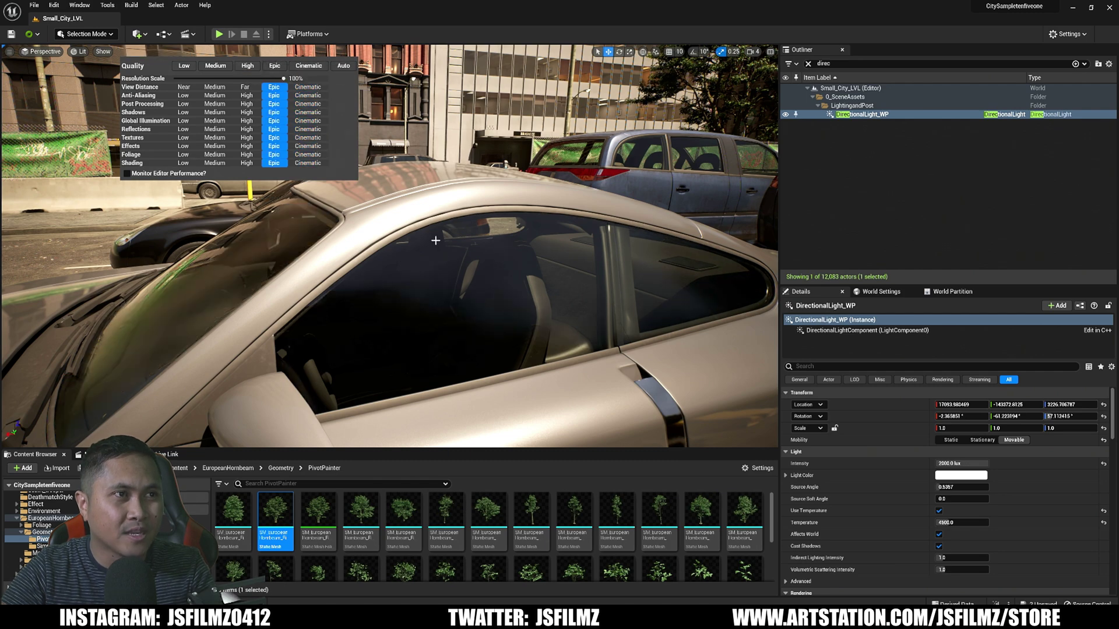
{"action": "mouse_move", "coordinate": [435, 240]}
{"action": "right_mouse_down"}
{"action": "mouse_move", "coordinate": [446, 231]}
{"action": "mouse_move", "coordinate": [440, 250]}
{"action": "right_mouse_up"}
Step: Set all engine scalability groups back to Cinematic
{"action": "left_click", "coordinate": [1068, 34]}
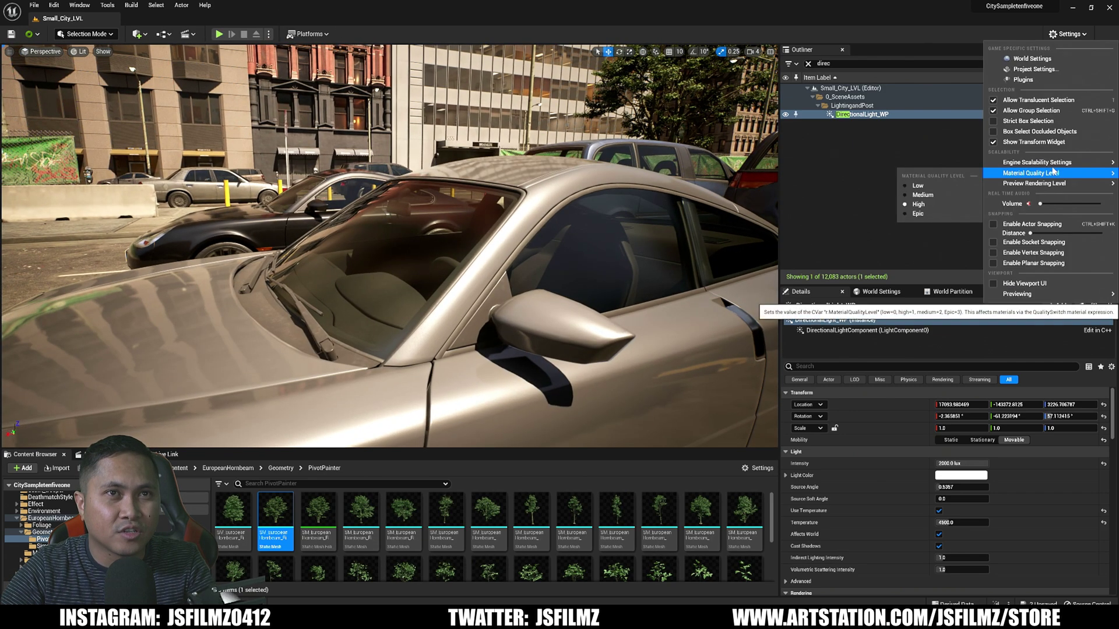
{"action": "mouse_move", "coordinate": [1038, 163]}
{"action": "left_click", "coordinate": [934, 169]}
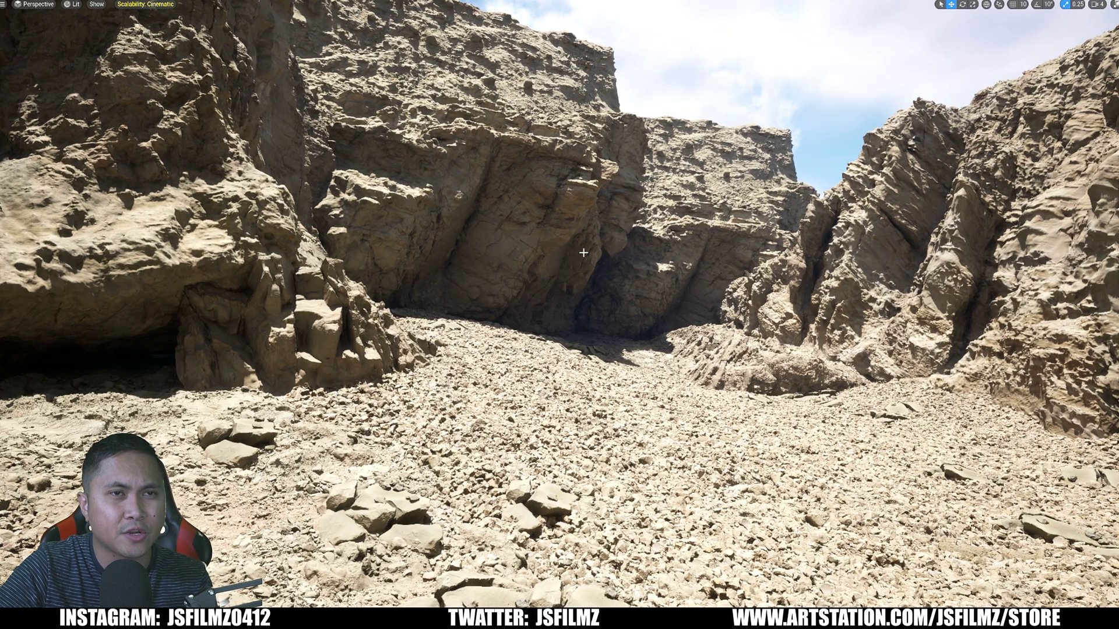
Step: Inspect the sandstone cliffs and rocky ground of the canyon level, and leave the full-screen viewport
{"action": "right_click_drag", "start_coordinate": [584, 252], "coordinate": [950, 274]}
{"action": "right_click_drag", "start_coordinate": [609, 226], "coordinate": [740, 224]}
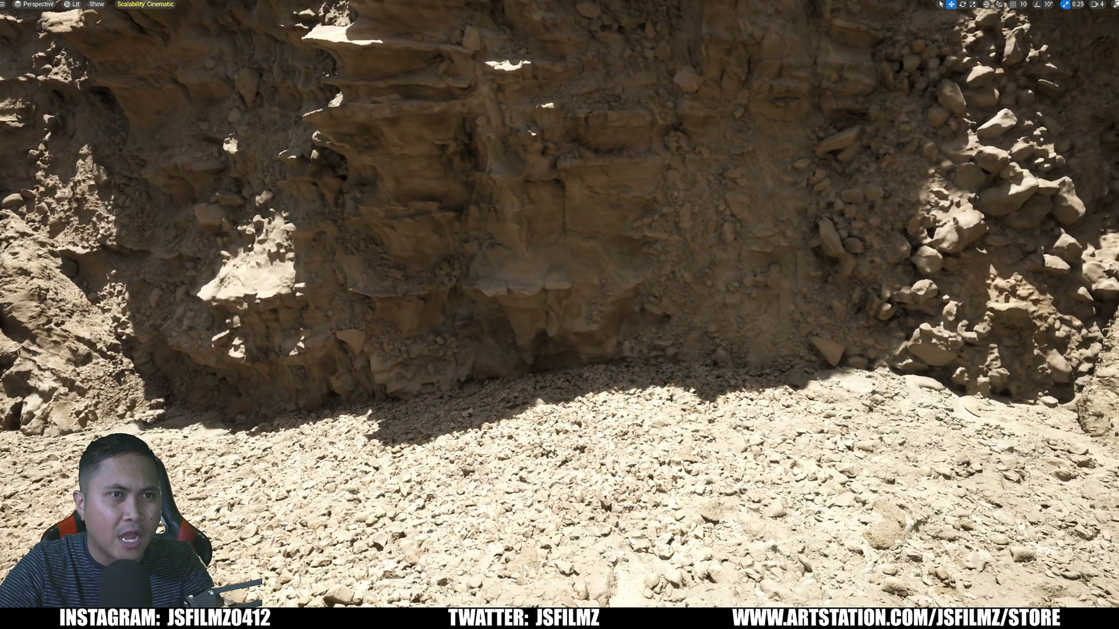
{"action": "right_click_drag", "start_coordinate": [740, 224], "coordinate": [682, 224]}
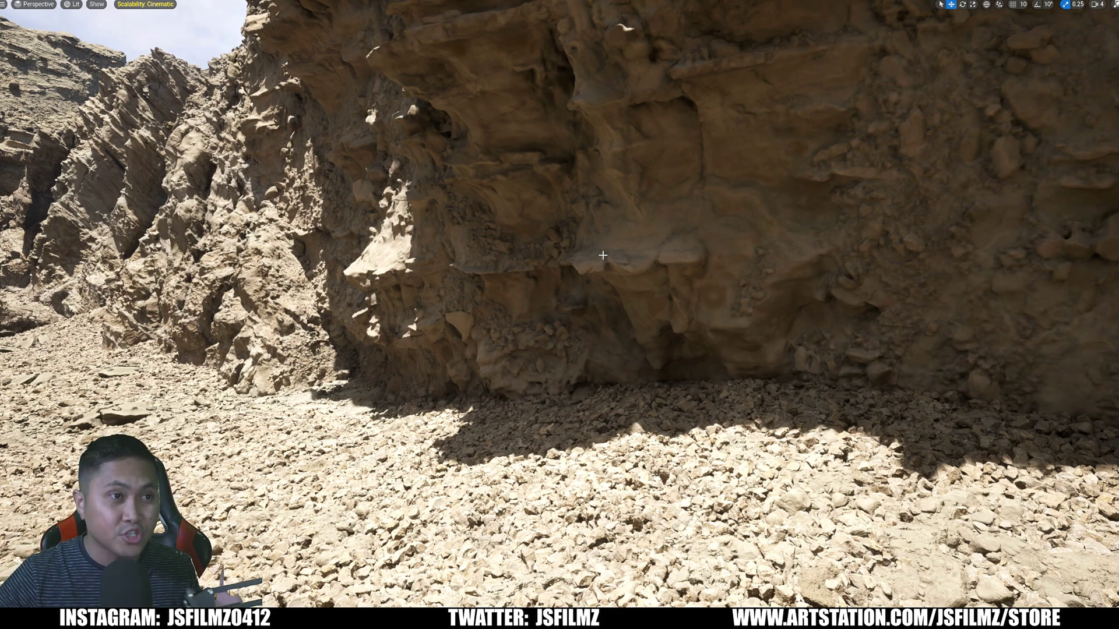
{"action": "right_click_drag", "start_coordinate": [603, 255], "coordinate": [524, 256]}
{"action": "key", "text": "F11"}
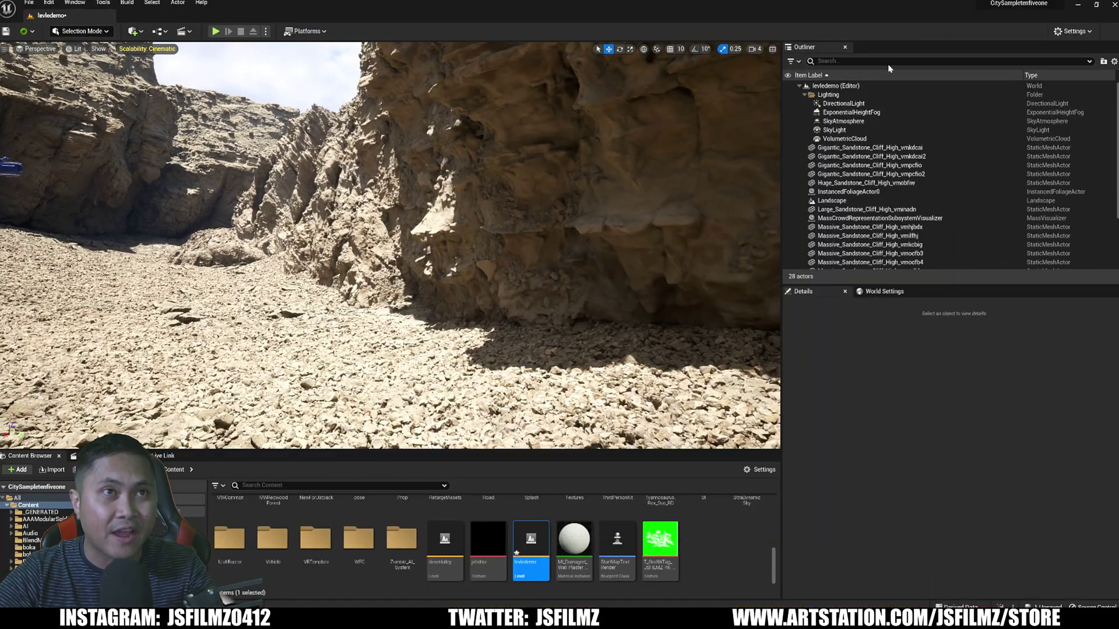
Step: Select the canyon's DirectionalLight and rotate it to cast the tall cliff's shadow across the rocky ground
{"action": "left_click", "coordinate": [886, 61]}
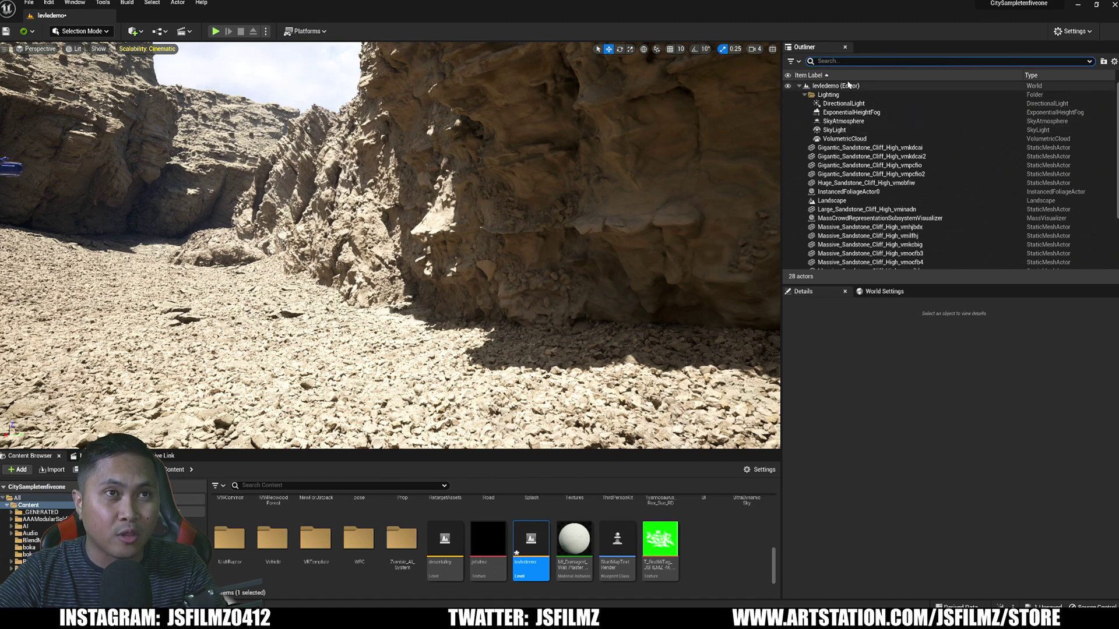
{"action": "double_click", "coordinate": [844, 103]}
{"action": "right_click_drag", "start_coordinate": [511, 196], "coordinate": [472, 192]}
{"action": "key", "text": "ctrl+l"}
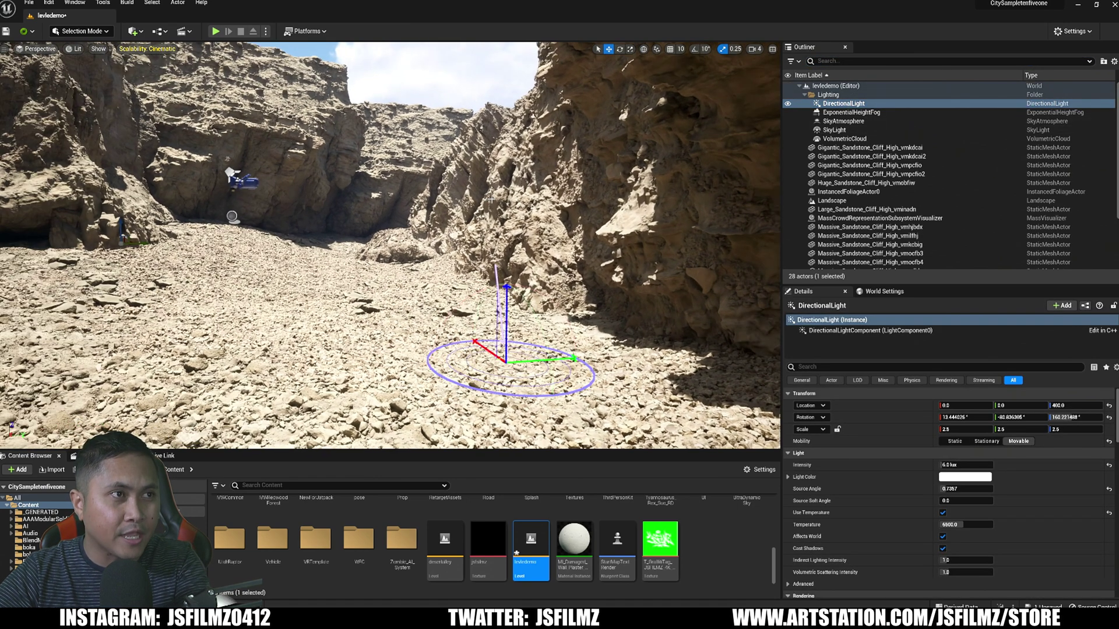
{"action": "key", "text": "ctrl+l"}
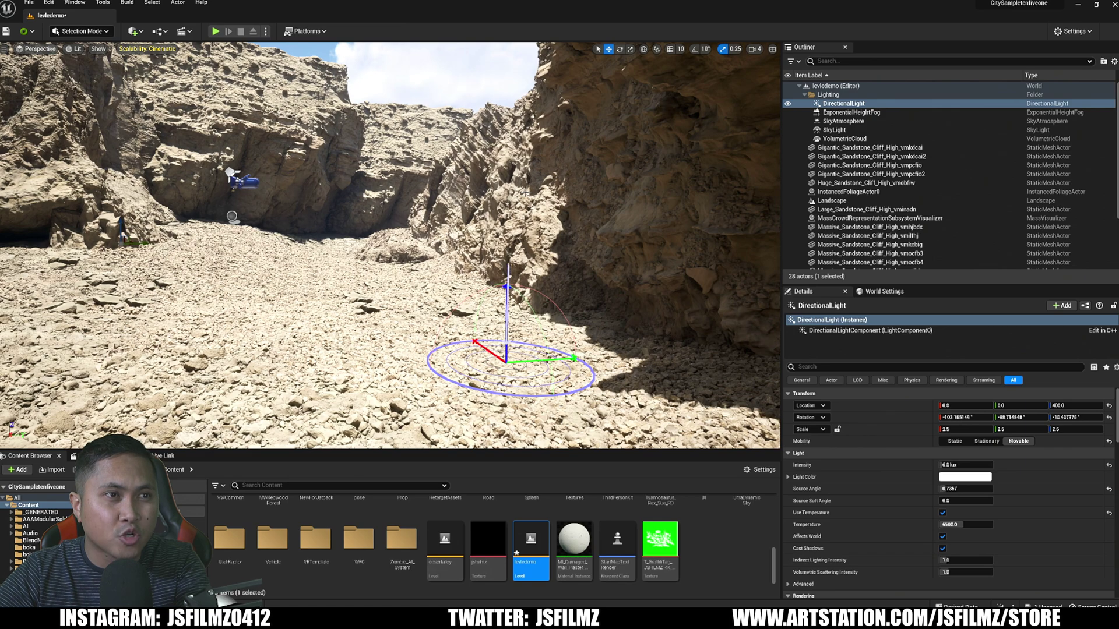
{"action": "key", "text": "ctrl+l"}
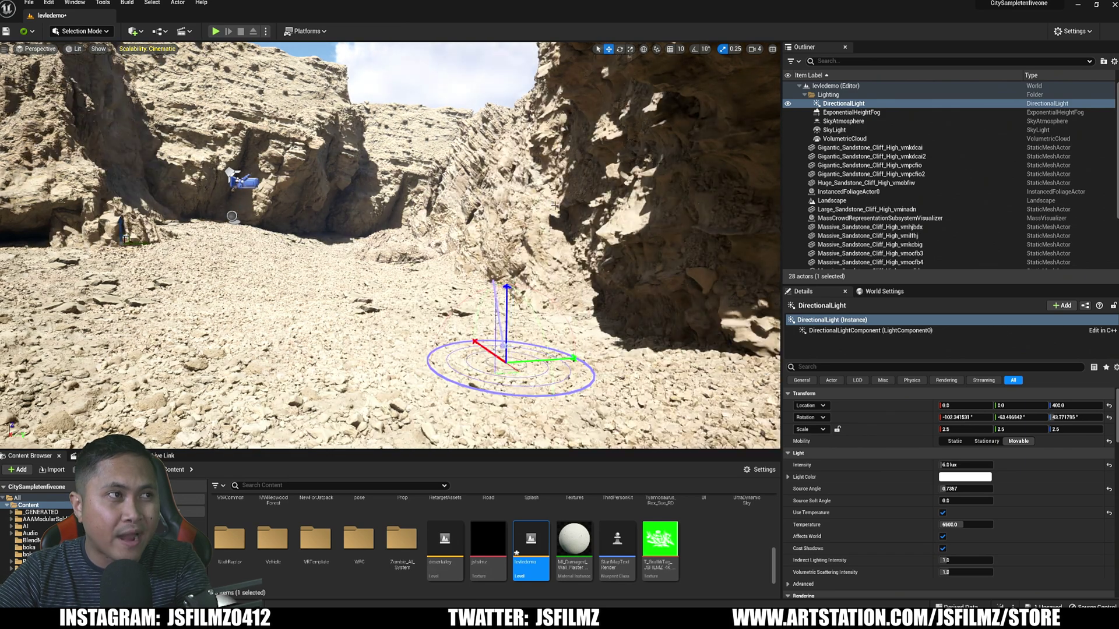
{"action": "key", "text": "ctrl+l"}
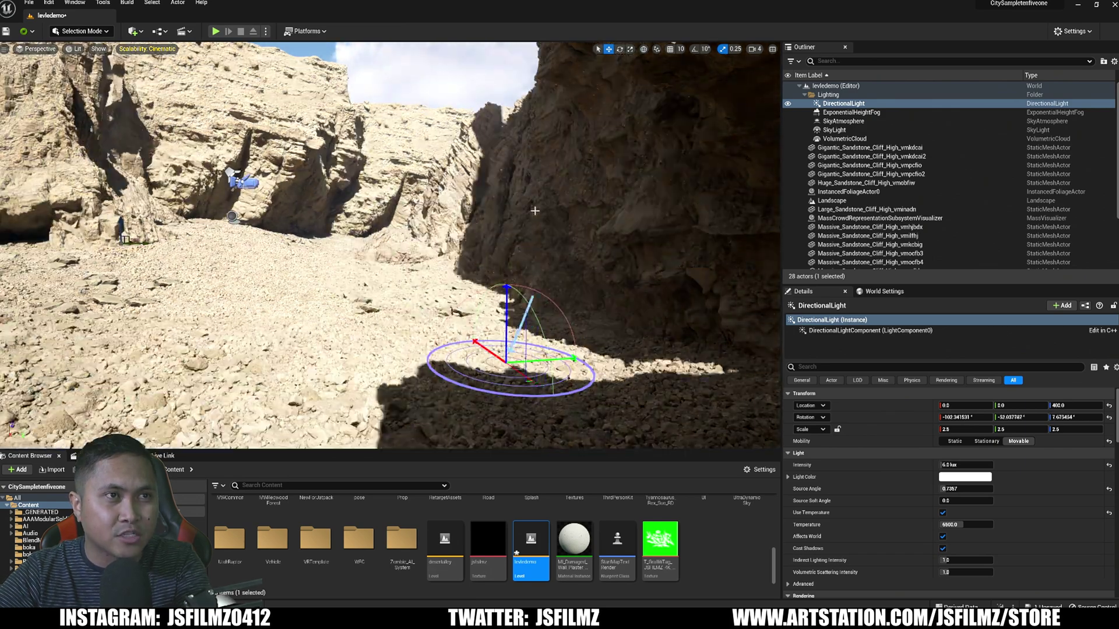
{"action": "key", "text": "ctrl+l"}
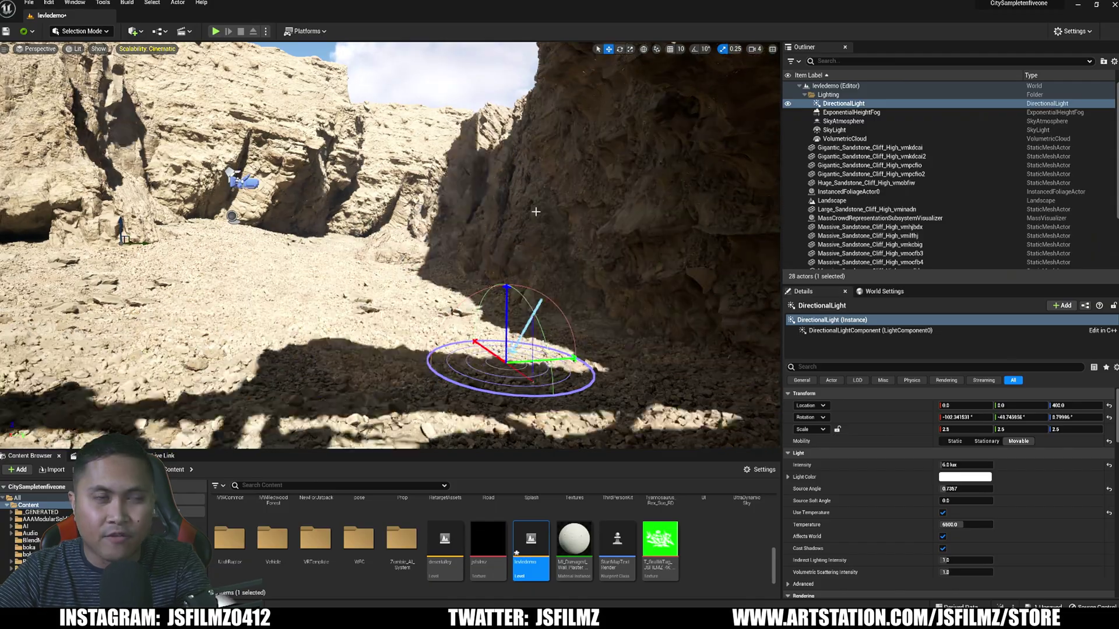
Step: Rotate the DirectionalLight further to shift the sunlight and shadows over the cliff overhang and its cave opening
{"action": "key", "text": "ctrl+l"}
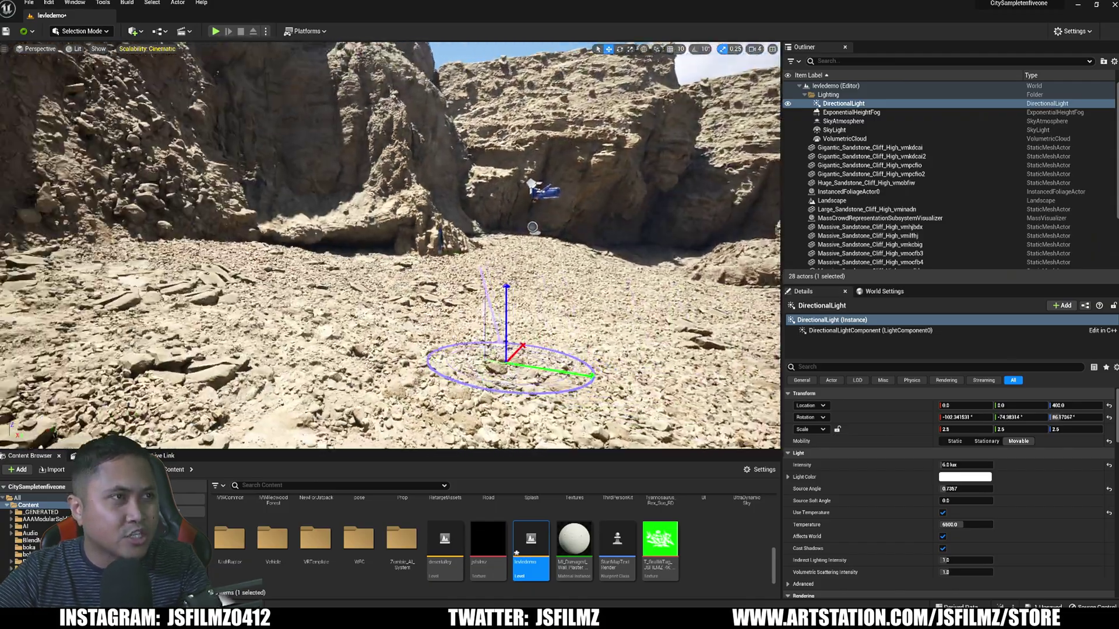
{"action": "key", "text": "ctrl+l"}
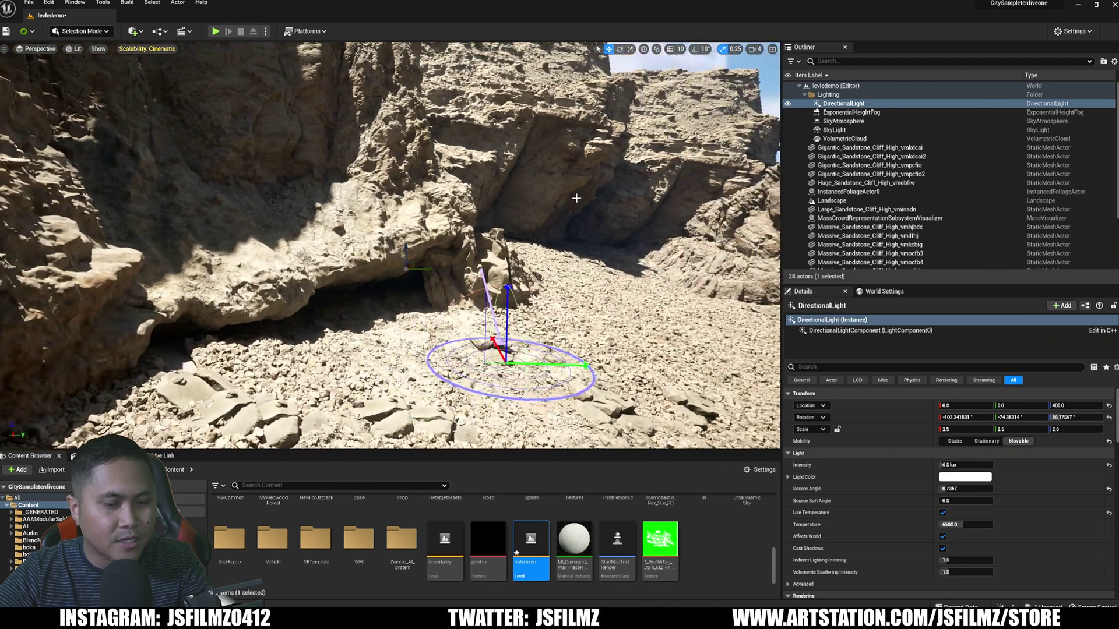
{"action": "key", "text": "ctrl+l"}
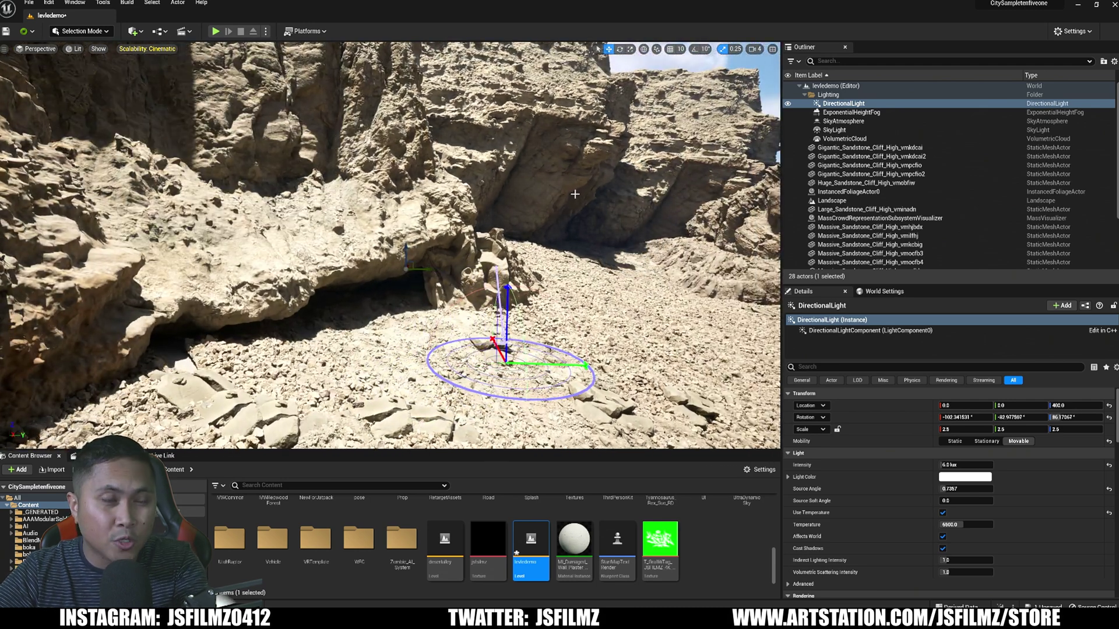
{"action": "key", "text": "ctrl+l"}
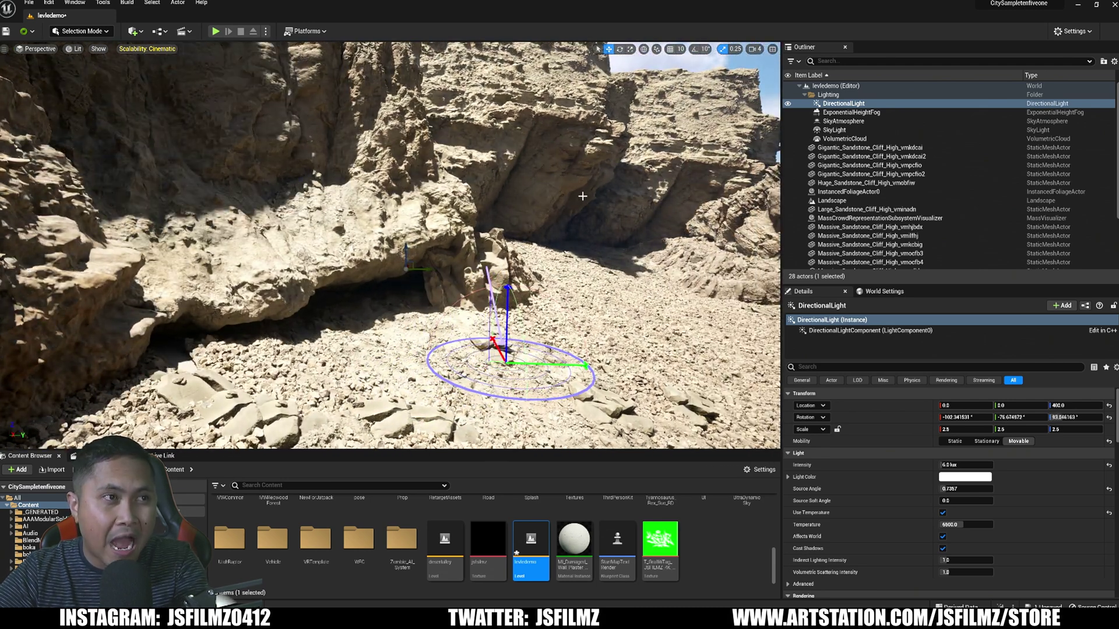
{"action": "key", "text": "ctrl+l"}
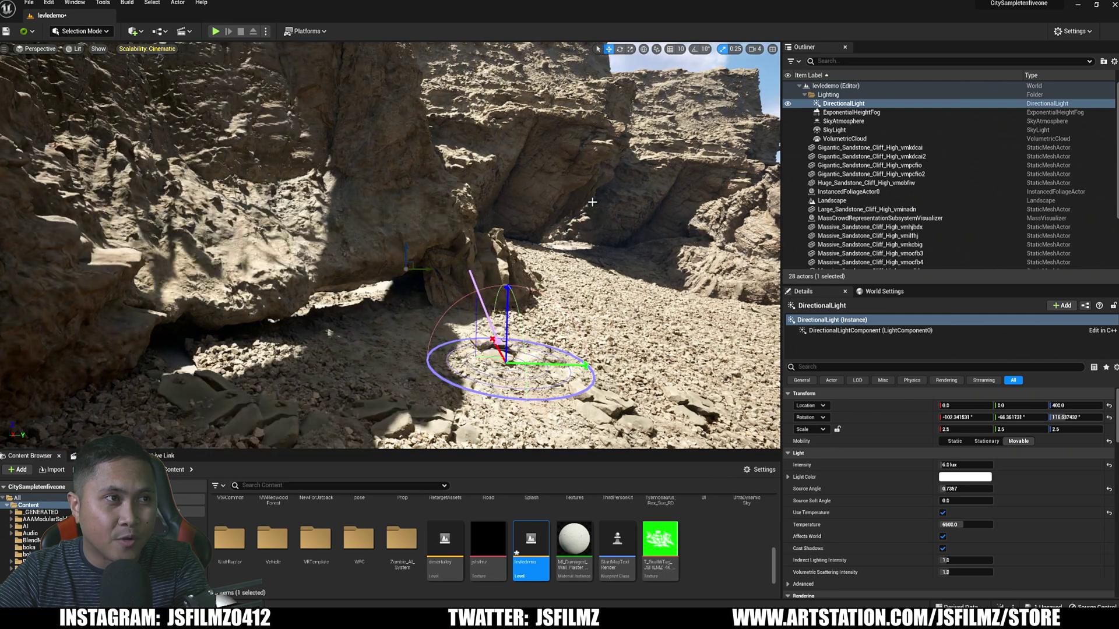
{"action": "left_click_drag", "start_coordinate": [597, 202], "coordinate": [599, 200], "text": "ctrl"}
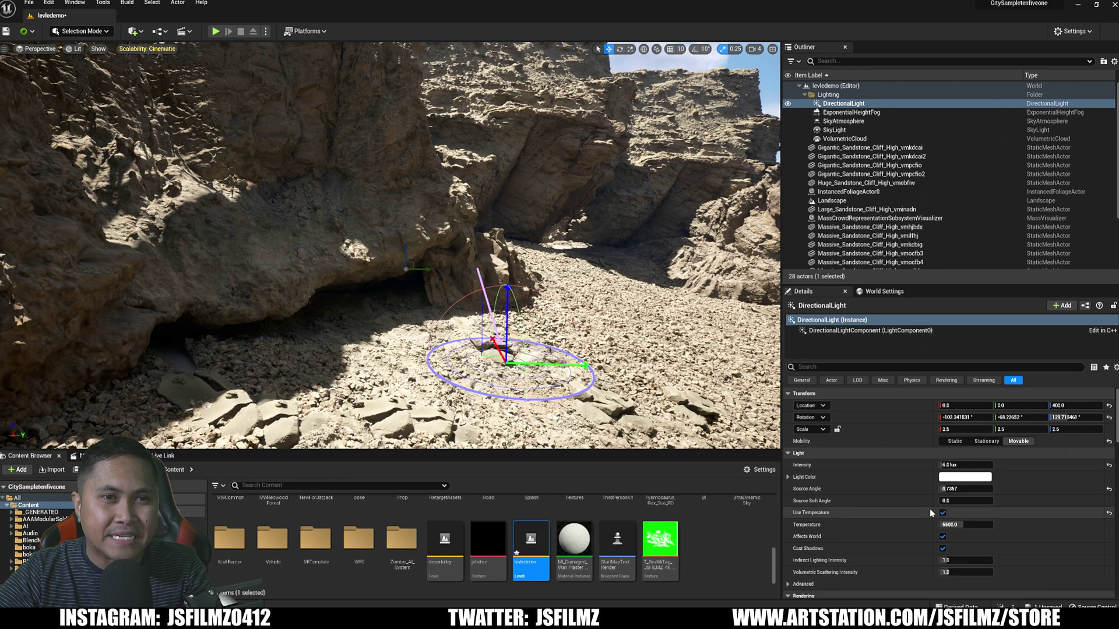
Step: Set the DirectionalLight's Source Angle to 1.0
{"action": "left_click", "coordinate": [974, 489]}
{"action": "type", "text": "1"}
{"action": "key", "text": "Return"}
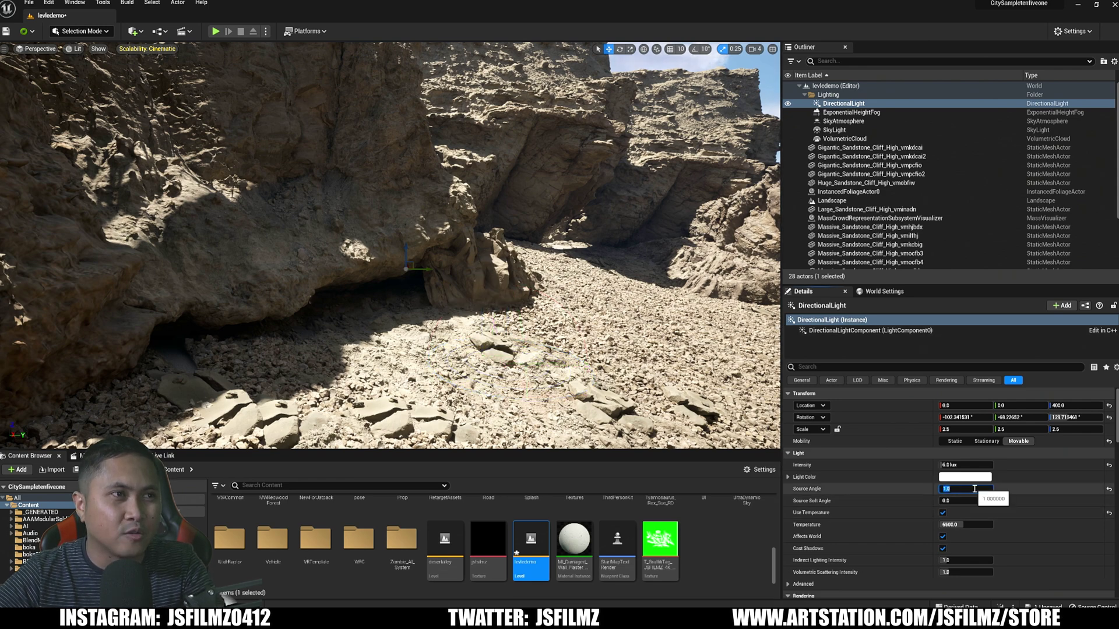
{"action": "type", "text": "0"}
{"action": "key", "text": "Return"}
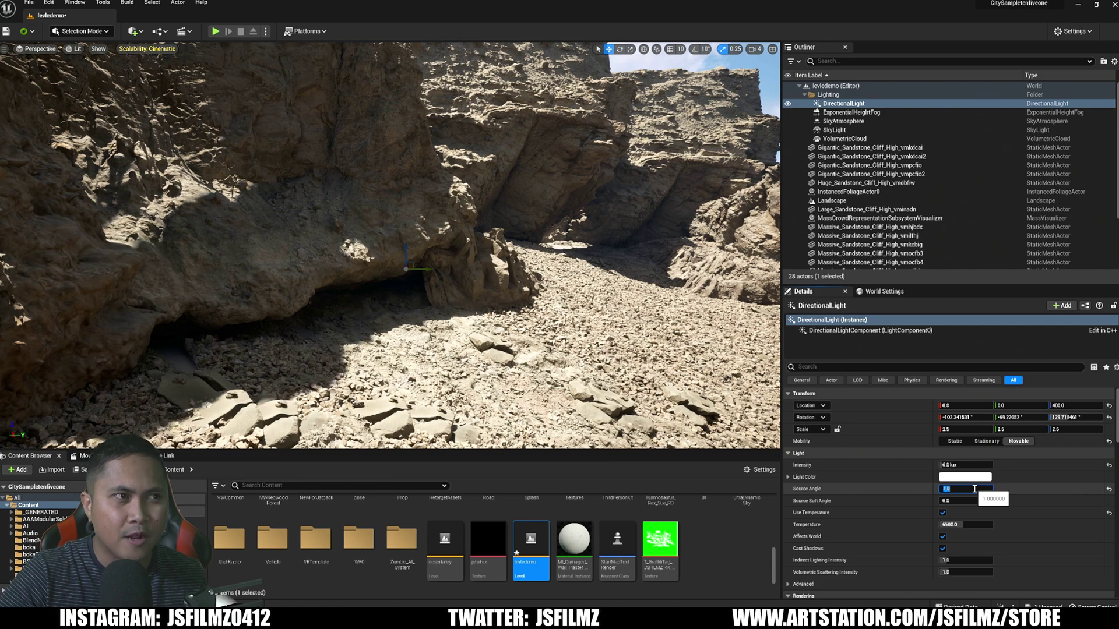
Step: Start playing the canyon level in the editor with the viewport in full screen
{"action": "key", "text": "w"}
{"action": "right_click_drag", "start_coordinate": [386, 336], "coordinate": [271, 351]}
{"action": "right_click_drag", "start_coordinate": [386, 336], "coordinate": [495, 319]}
{"action": "right_click_drag", "start_coordinate": [422, 335], "coordinate": [421, 335]}
{"action": "key", "text": "d"}
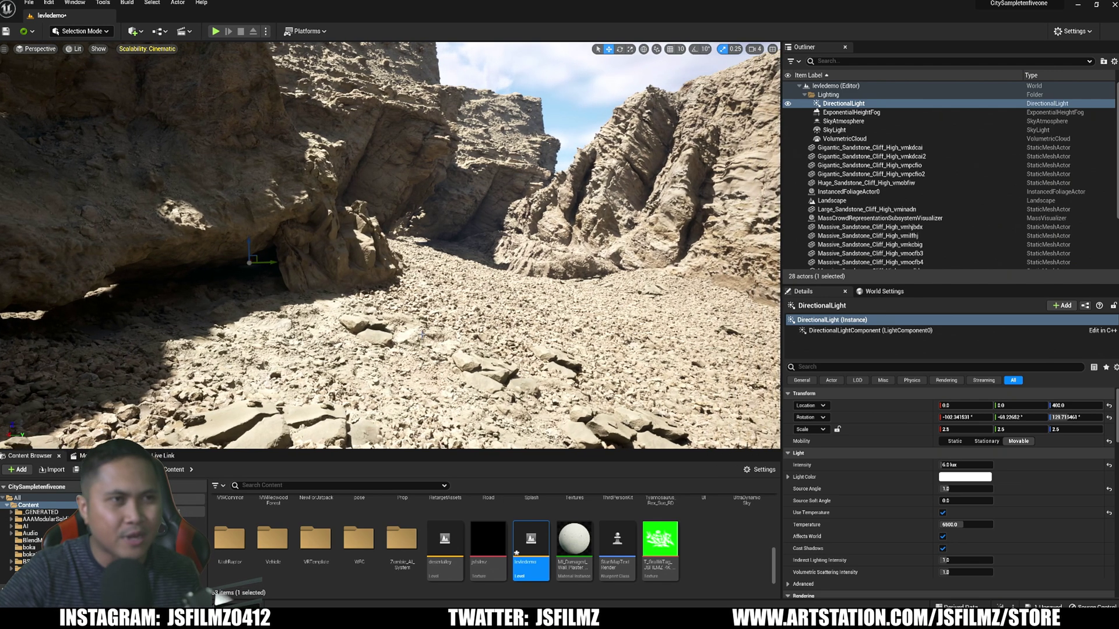
{"action": "left_click", "coordinate": [215, 31]}
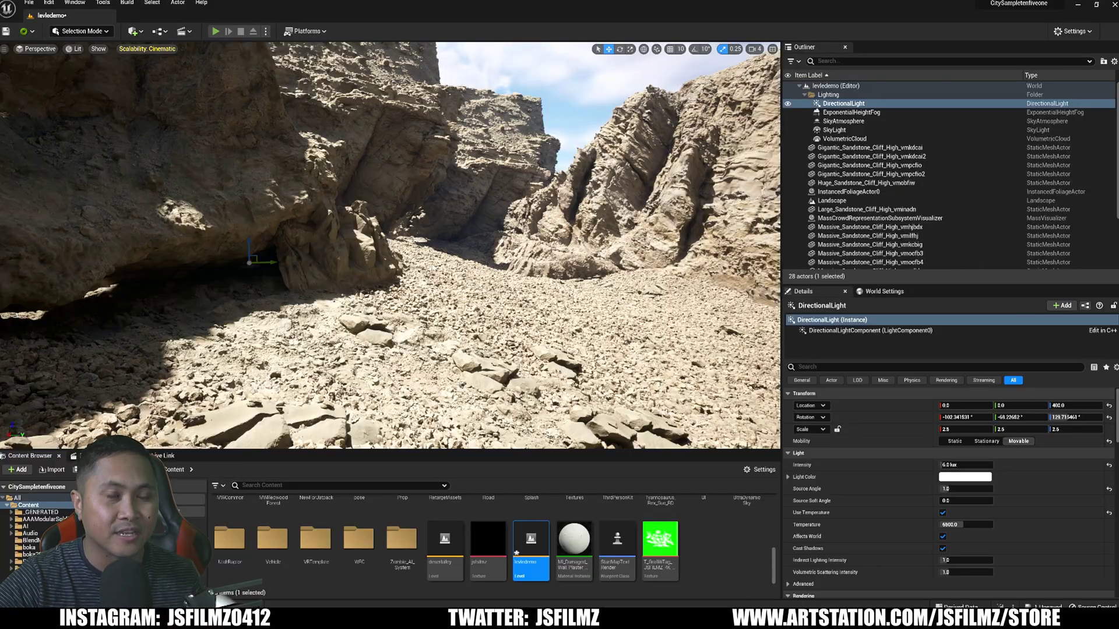
{"action": "key", "text": "F11"}
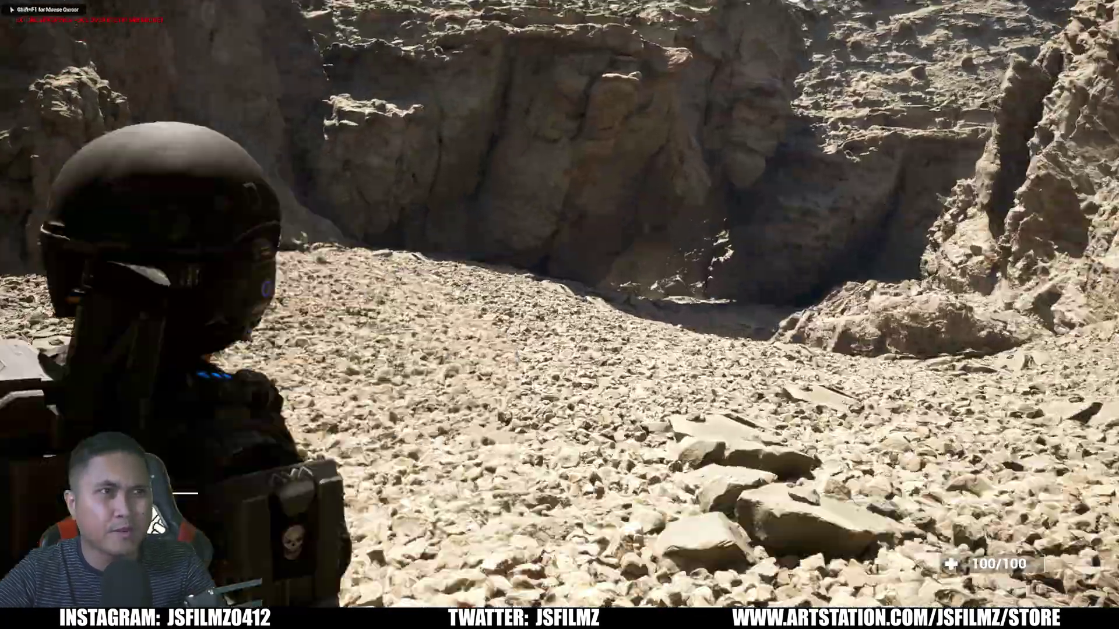
Step: Bring up the character's weapon selection and walk the soldier over the rocks to the cave opening under the cliff overhang
{"action": "key", "text": "1"}
{"action": "key", "text": "w"}
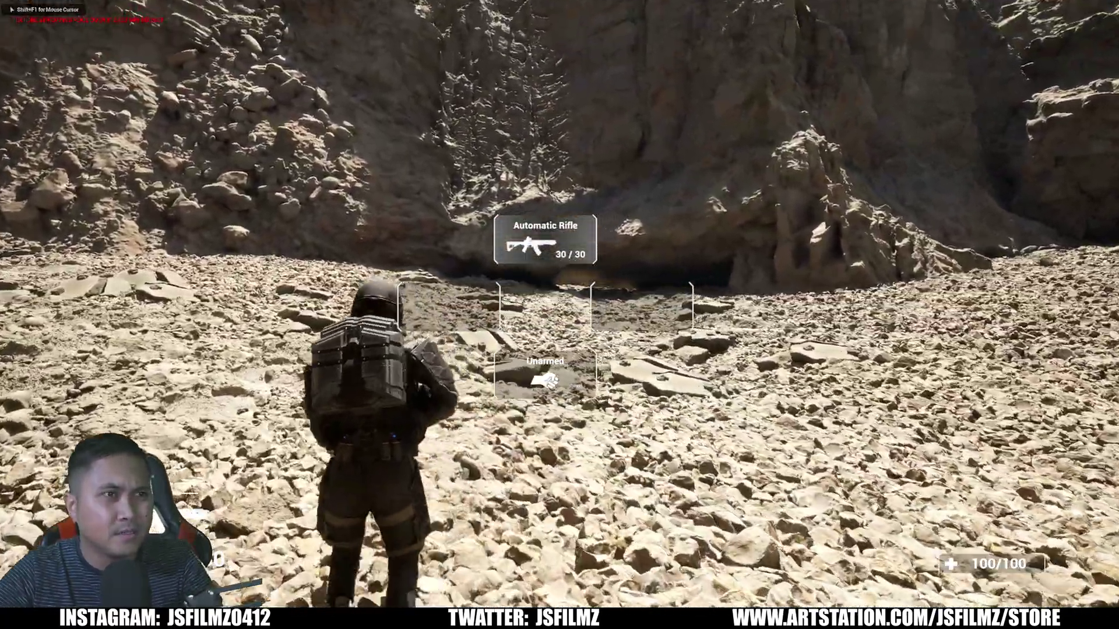
{"action": "key", "text": "w"}
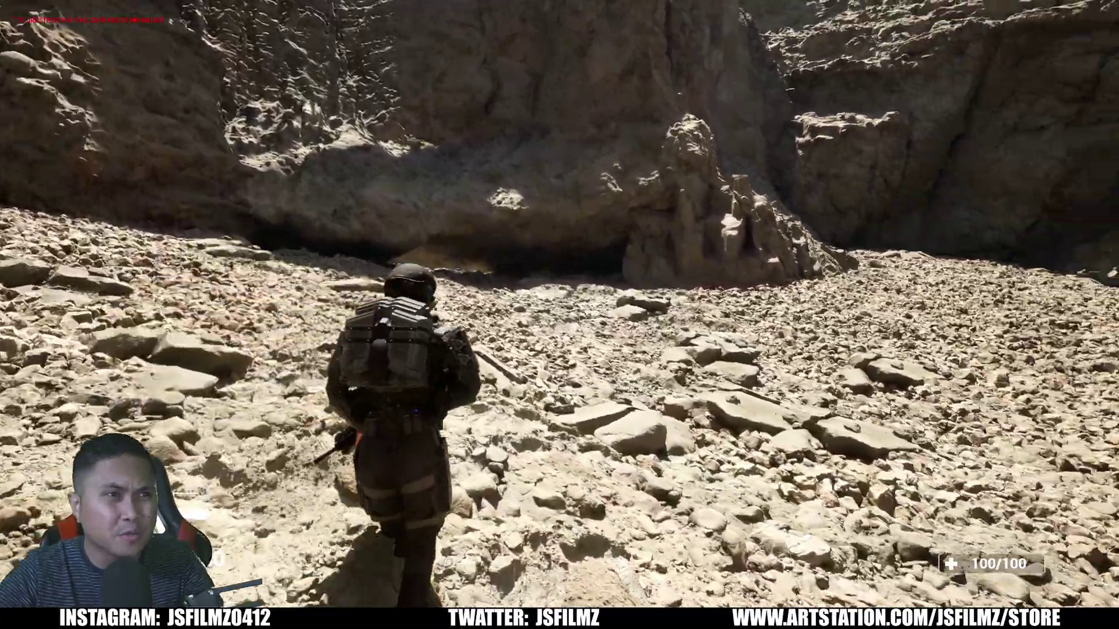
{"action": "key", "text": "w"}
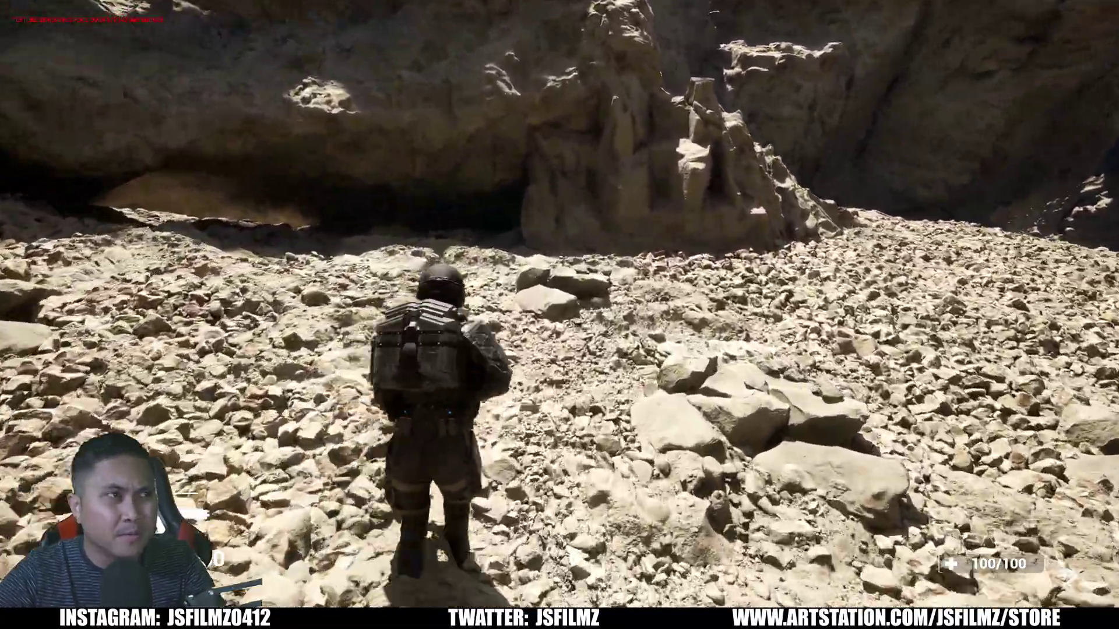
{"action": "key", "text": "w"}
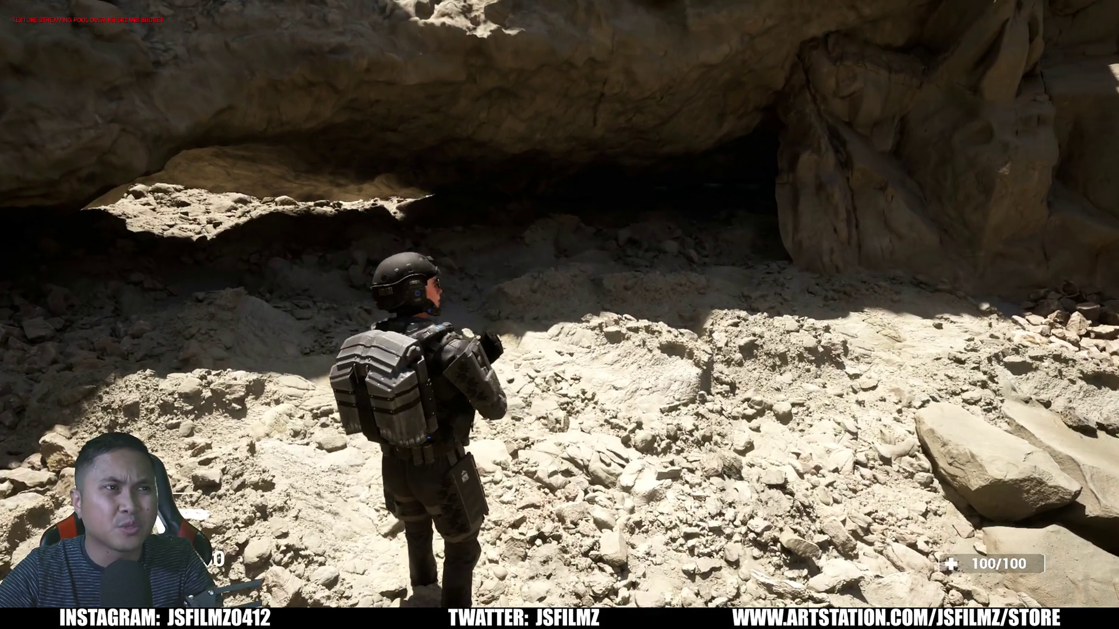
Step: Run the soldier across the sunlit rocky ground to examine the surrounding cliff walls and their shadows
{"action": "key", "text": "w"}
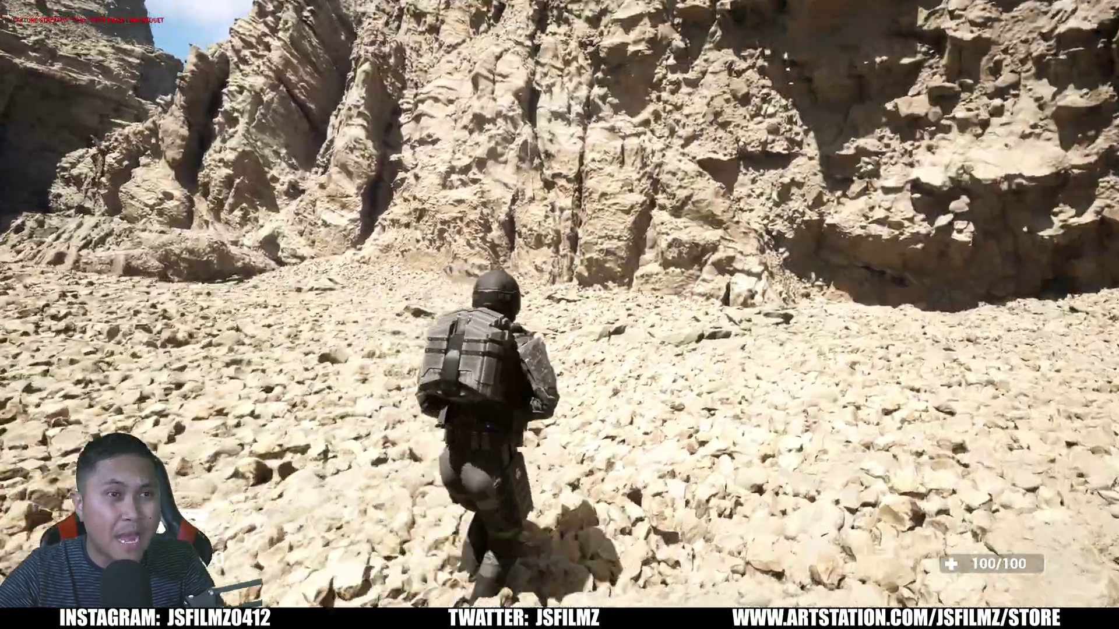
{"action": "key", "text": "w"}
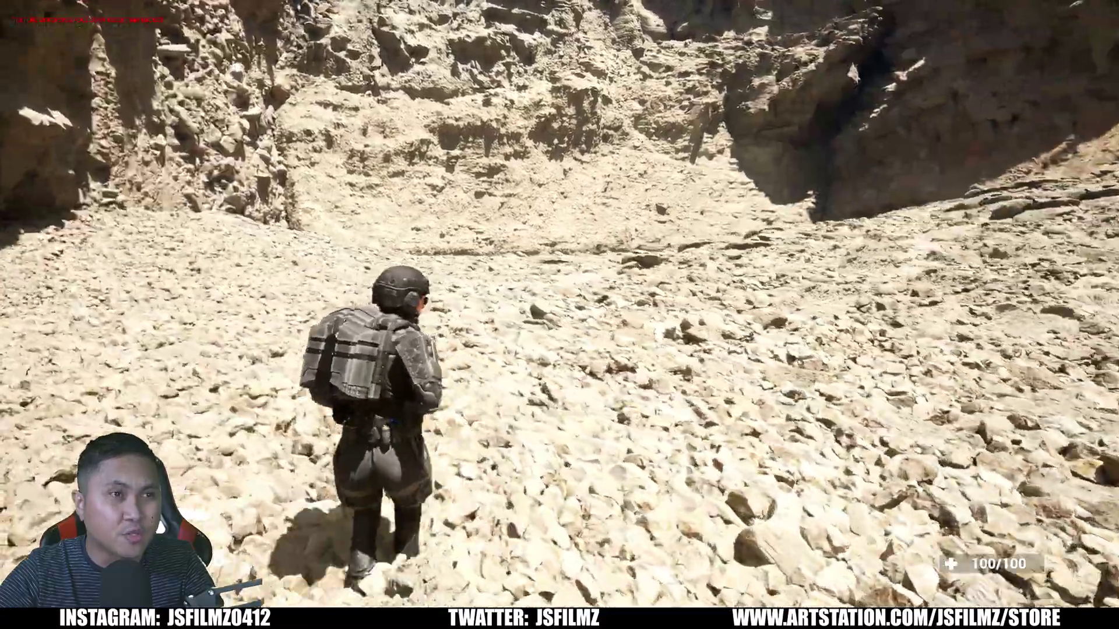
{"action": "key", "text": "w"}
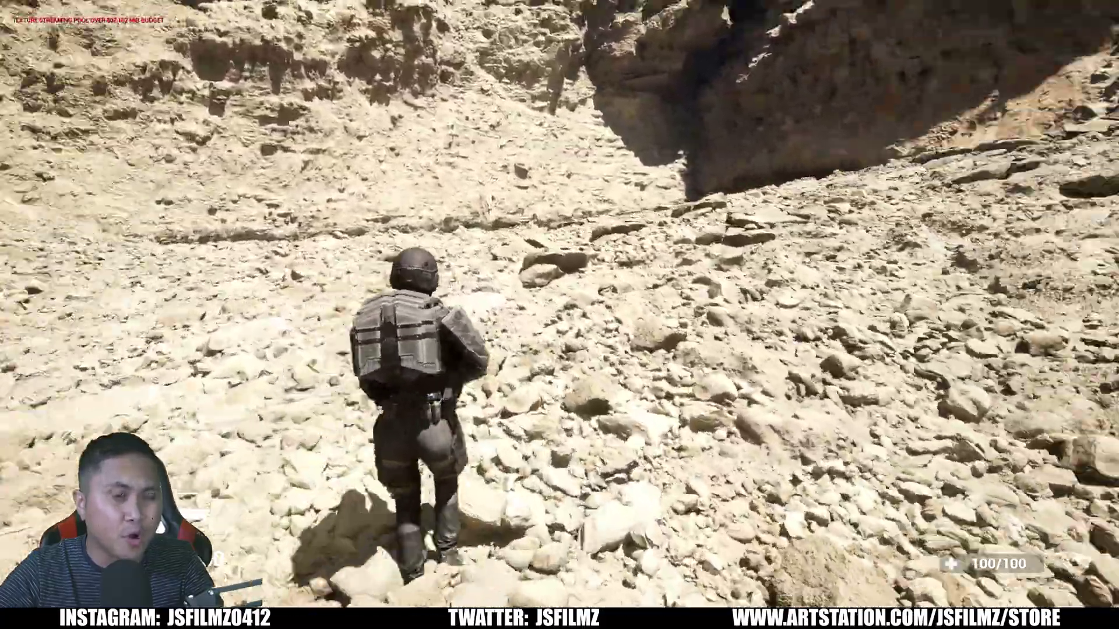
{"action": "key", "text": "w"}
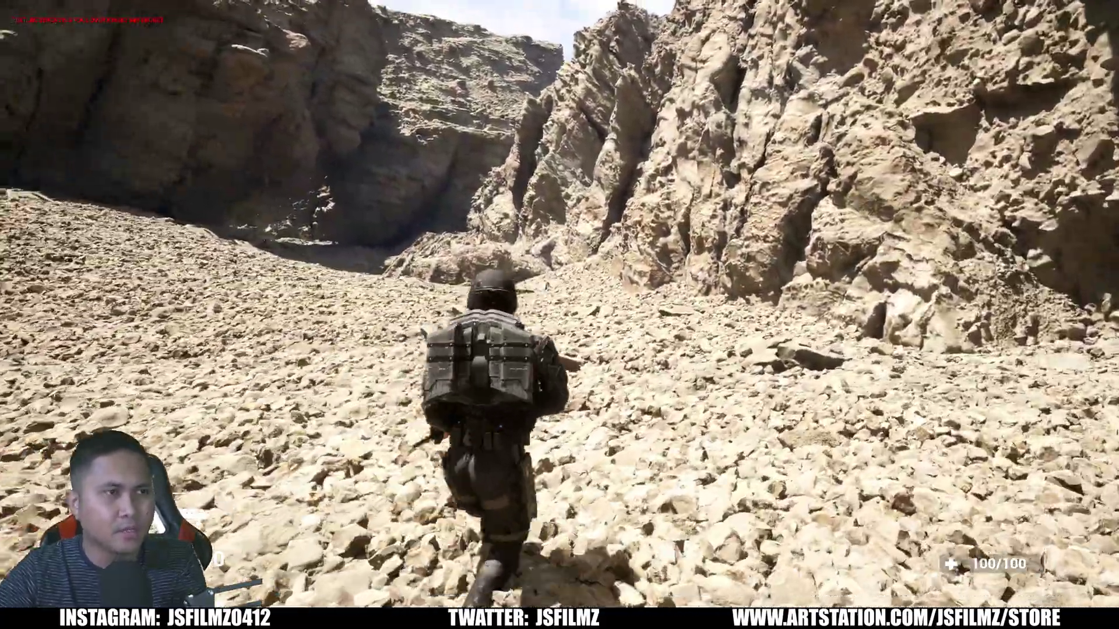
Step: Fly the soldier with the jetpack along the cliffs to examine the shadow edge and the slabs on the rocky ground
{"action": "key", "text": "w"}
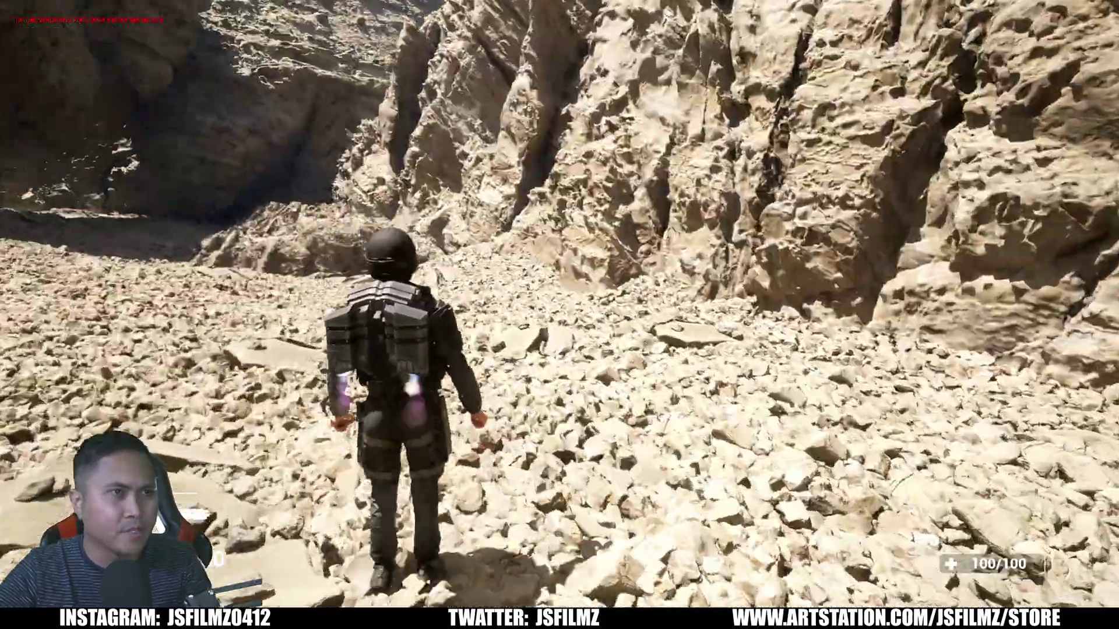
{"action": "key", "text": "w"}
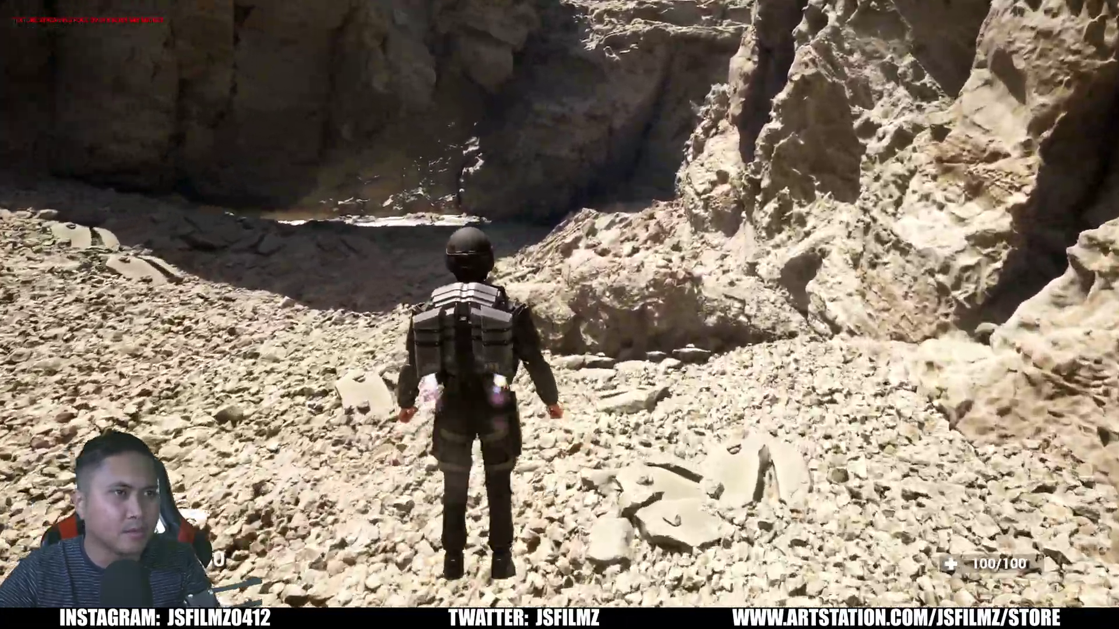
{"action": "key", "text": "w"}
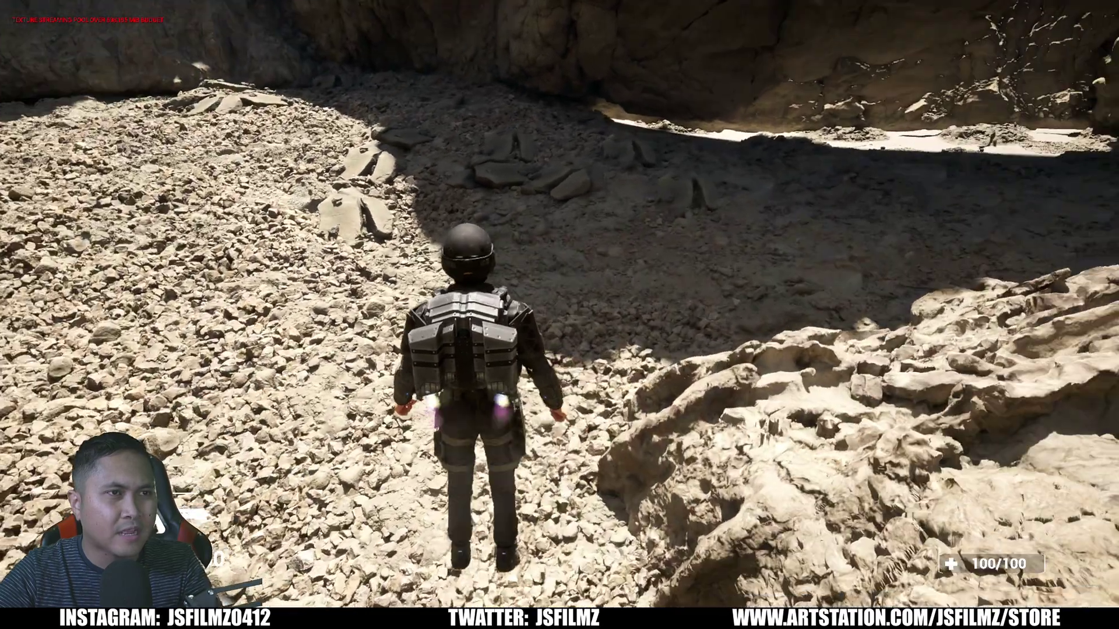
{"action": "key", "text": "w"}
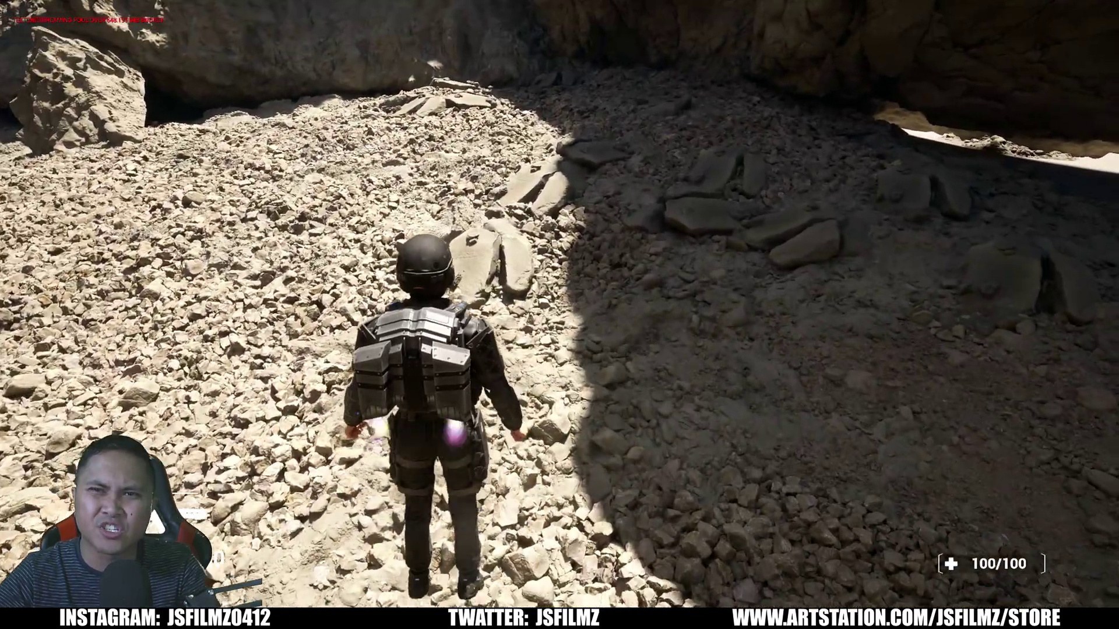
{"action": "key", "text": "w"}
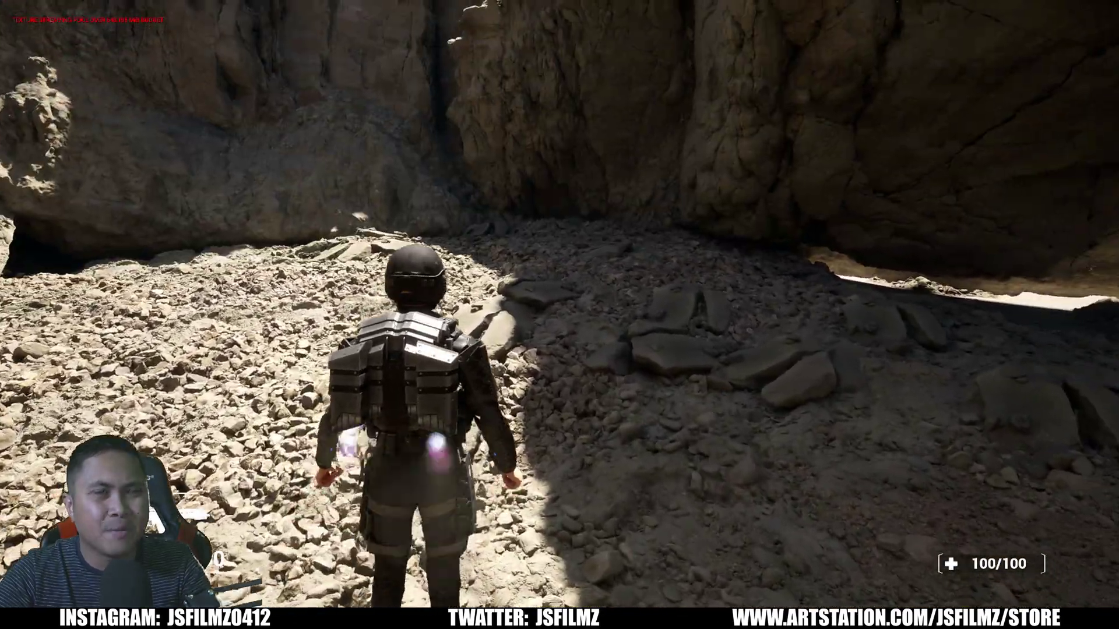
{"action": "key", "text": "w"}
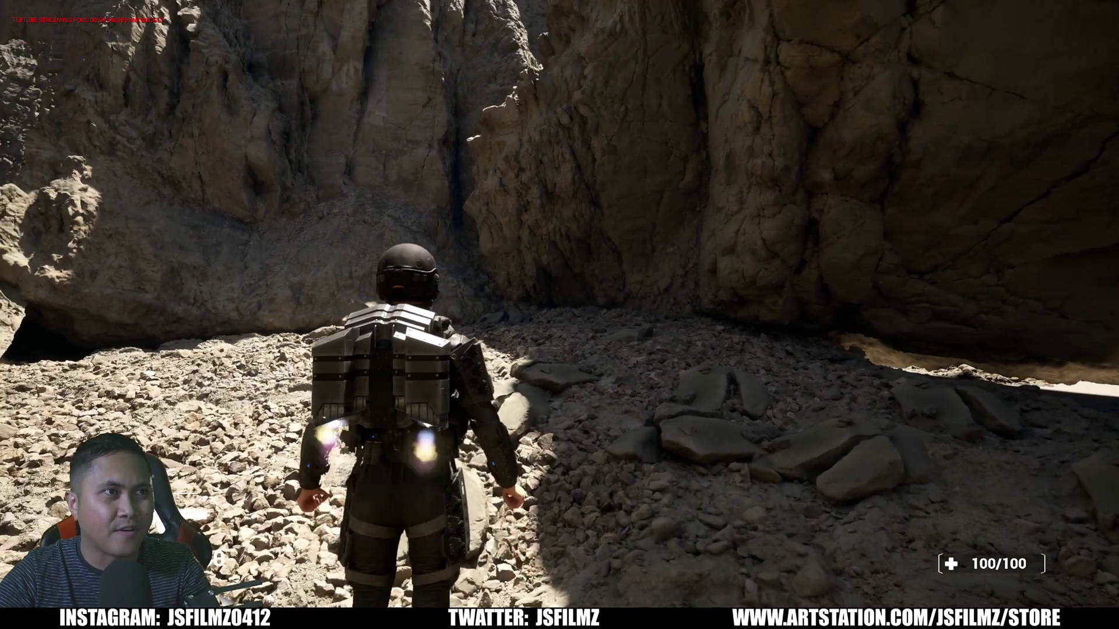